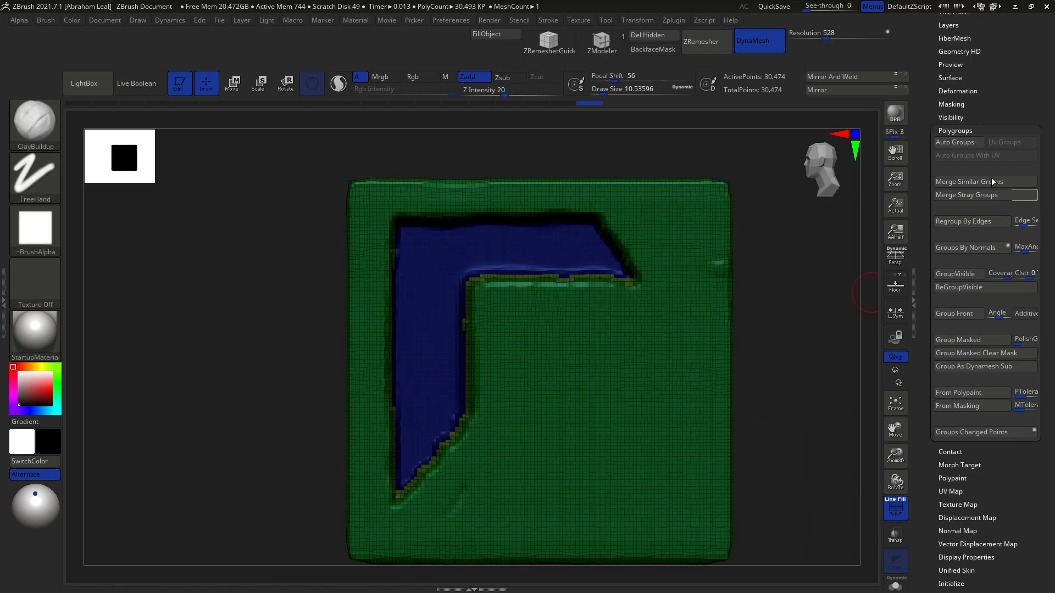
Remesh the plate with the L-shaped recess using ZRemesher with DetectEdges off and a target polygon count of 5.
{"action": "left_click", "coordinate": [974, 129]}
{"action": "left_click_drag", "start_coordinate": [1000, 127], "coordinate": [1000, 180]}
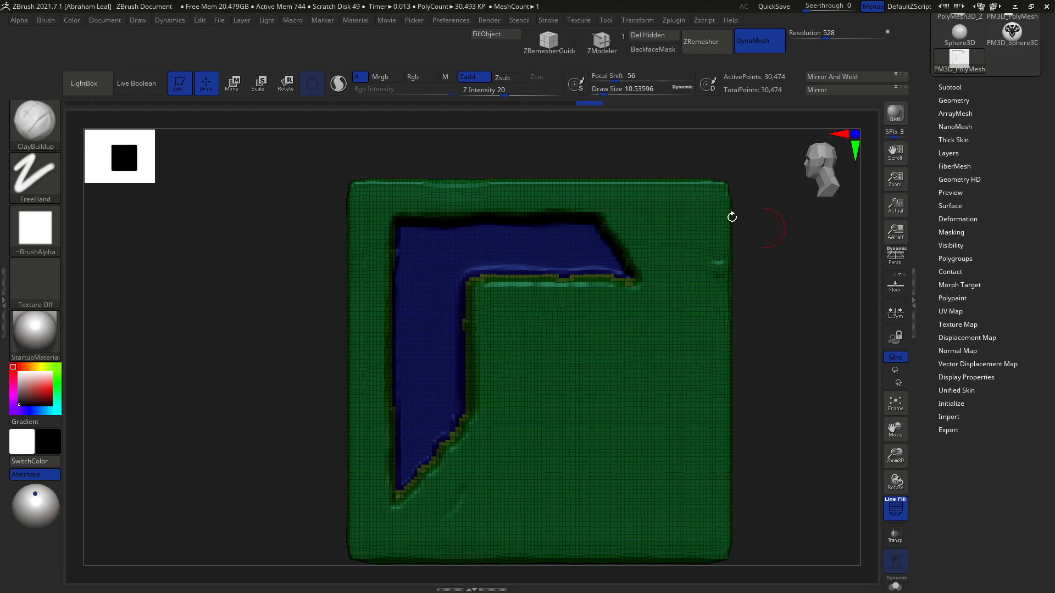
{"action": "left_click_drag", "start_coordinate": [818, 246], "coordinate": [790, 270]}
{"action": "left_click", "coordinate": [961, 100]}
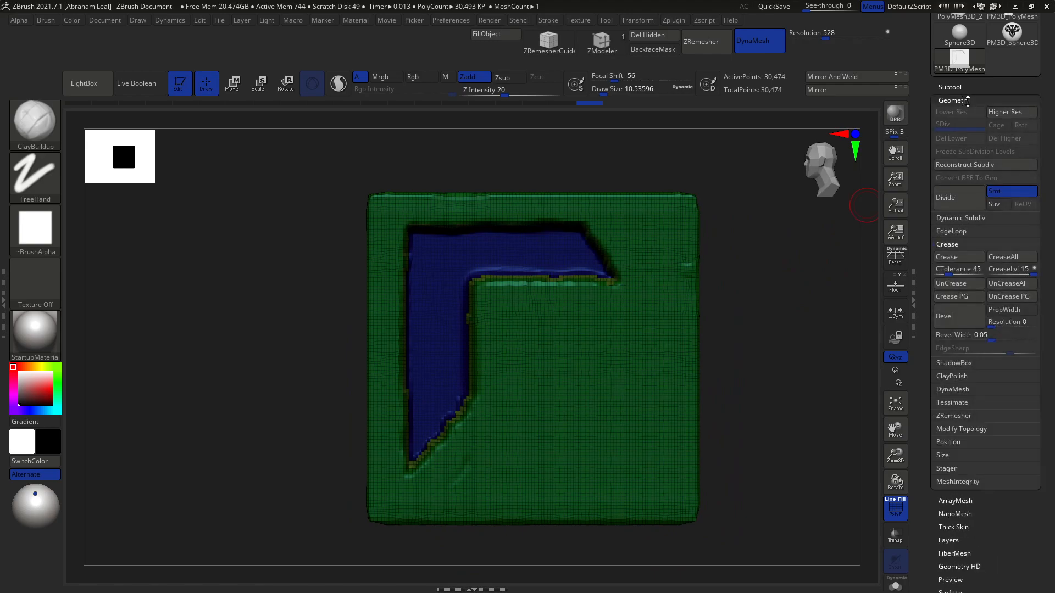
{"action": "scroll", "coordinate": [978, 317], "scroll_direction": "down", "scroll_amount": 2}
{"action": "left_click", "coordinate": [954, 361]}
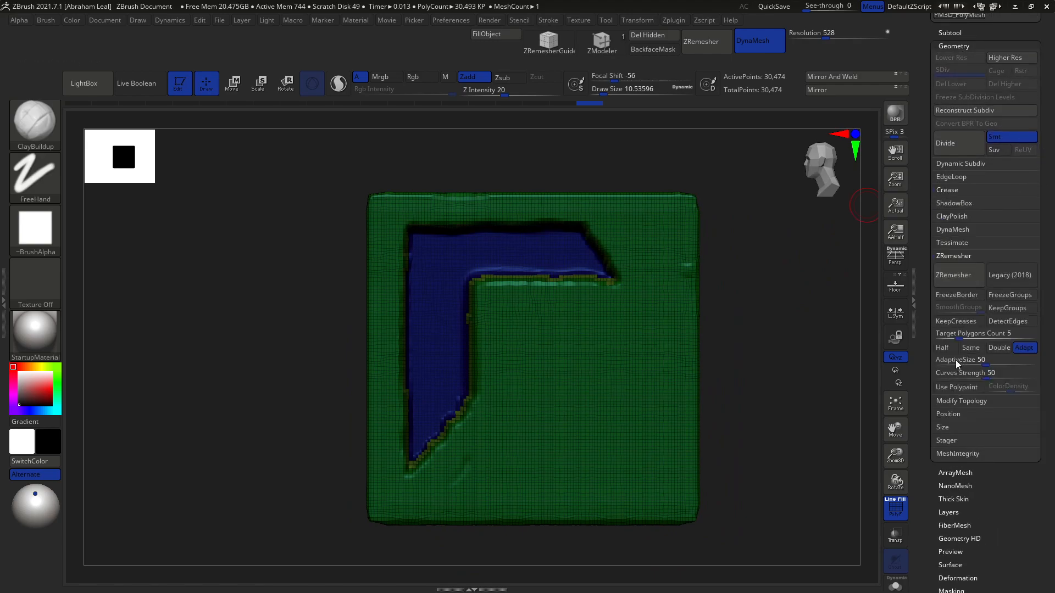
{"action": "scroll", "coordinate": [1021, 264], "scroll_direction": "down", "scroll_amount": 1}
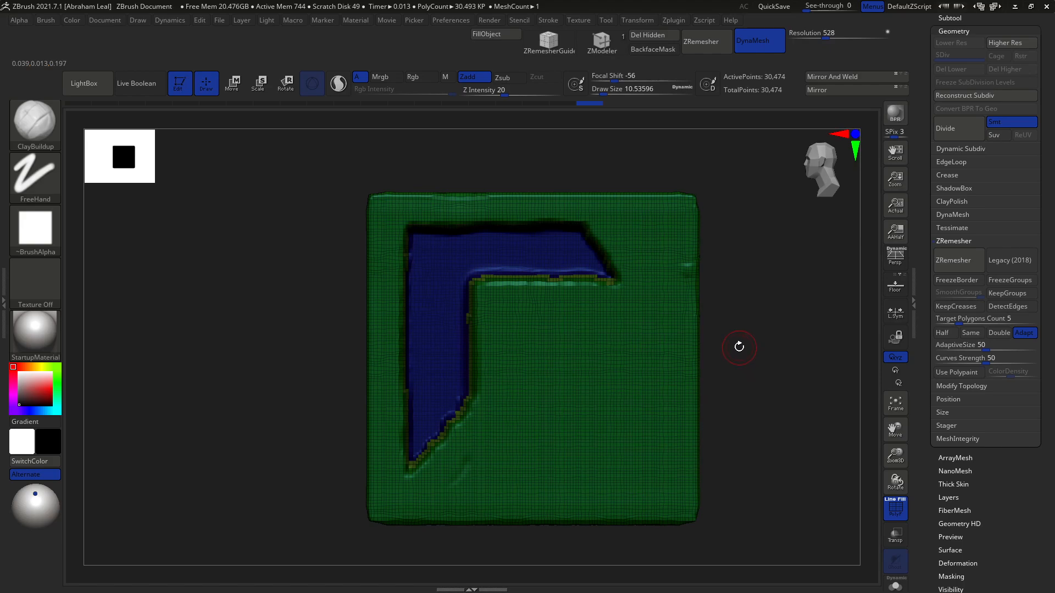
{"action": "left_click_drag", "start_coordinate": [750, 314], "coordinate": [832, 327]}
{"action": "left_click", "coordinate": [941, 263]}
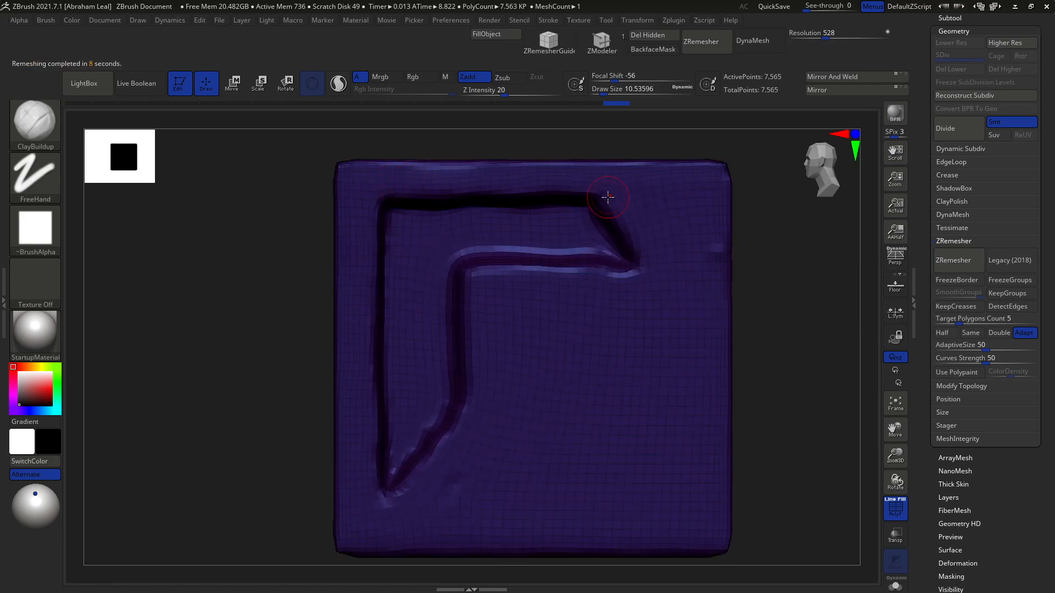
Set the main color to white and inspect the recess edges with the polyframe hidden.
{"action": "left_click", "coordinate": [894, 510]}
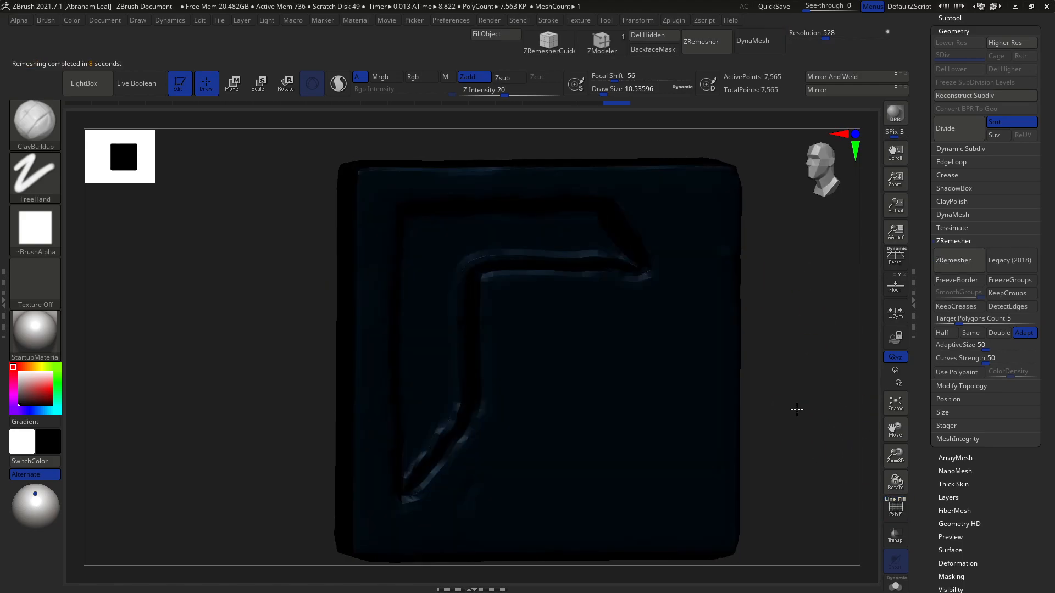
{"action": "left_click_drag", "start_coordinate": [27, 394], "coordinate": [45, 360]}
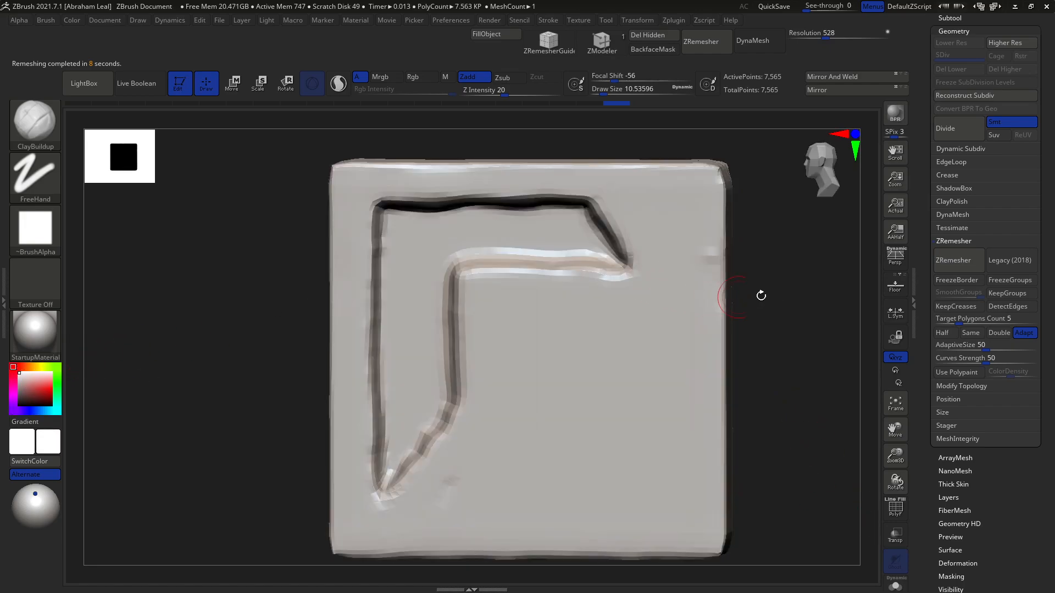
{"action": "left_click_drag", "start_coordinate": [756, 297], "coordinate": [530, 183], "text": "shift"}
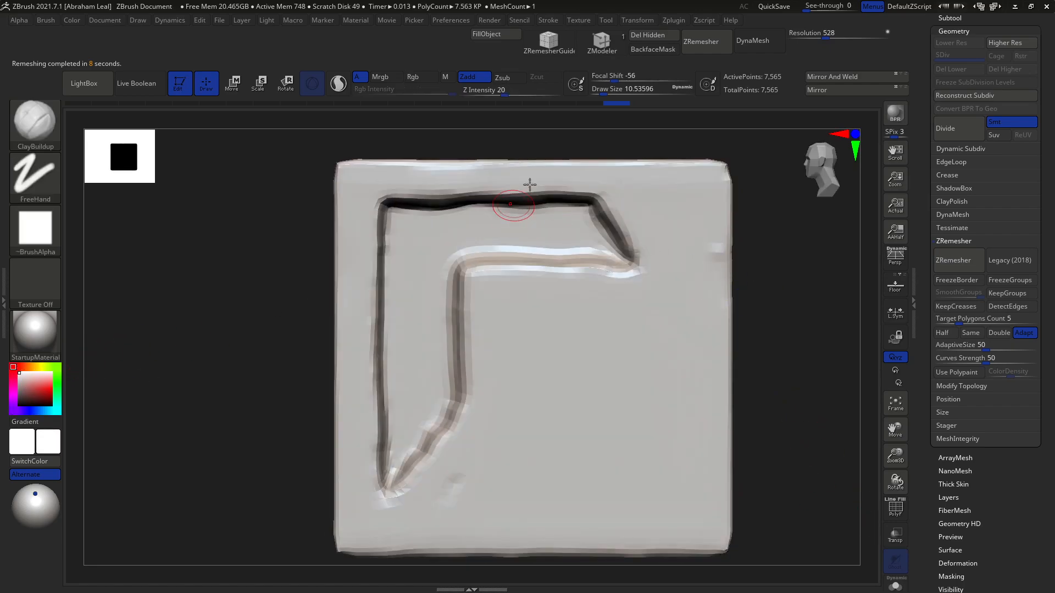
{"action": "left_click", "coordinate": [901, 512]}
Undo the ZRemesher result to restore the dense DynaMesh plate with its polygroups.
{"action": "key", "text": "ctrl+z"}
{"action": "key", "text": "ctrl+z"}
{"action": "key", "text": "ctrl+z"}
{"action": "key", "text": "ctrl+shift+z"}
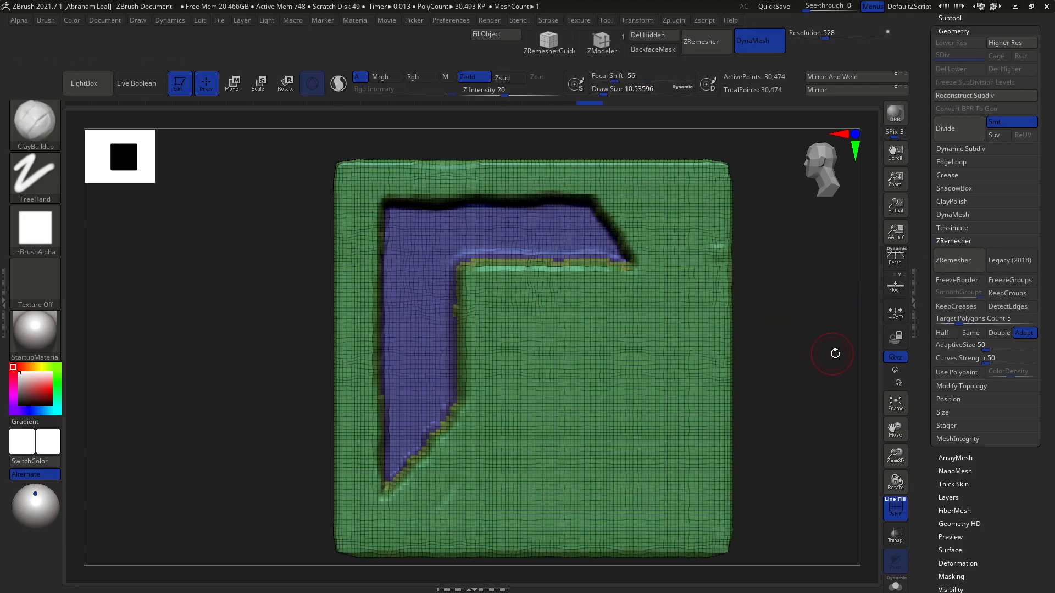
Enable DetectEdges, remesh the plate with ZRemesher, and inspect the recess edges without the polyframe.
{"action": "left_click", "coordinate": [1010, 306]}
{"action": "left_click", "coordinate": [965, 260]}
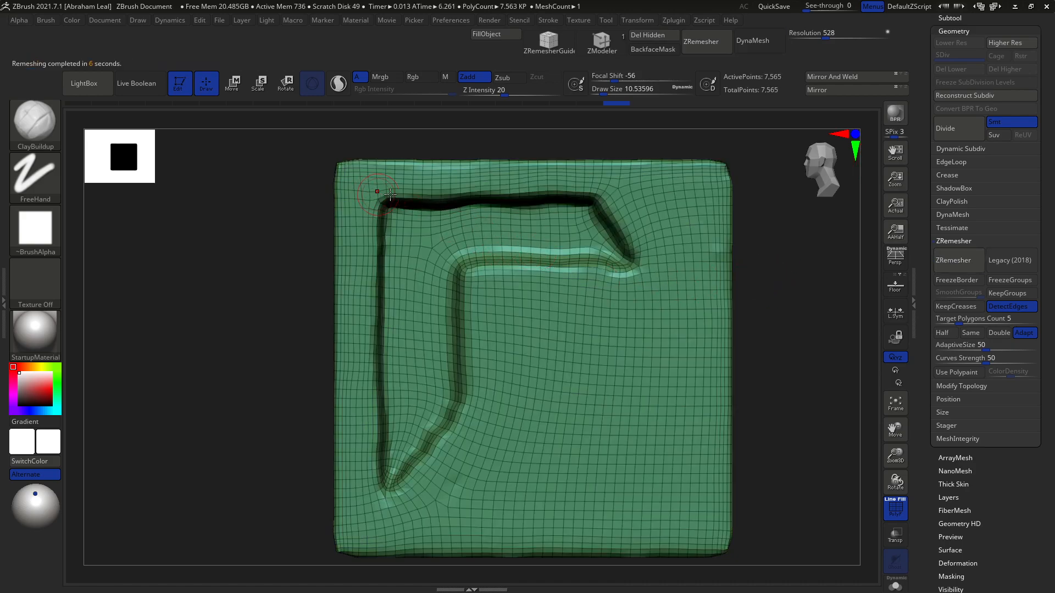
{"action": "left_click", "coordinate": [894, 512]}
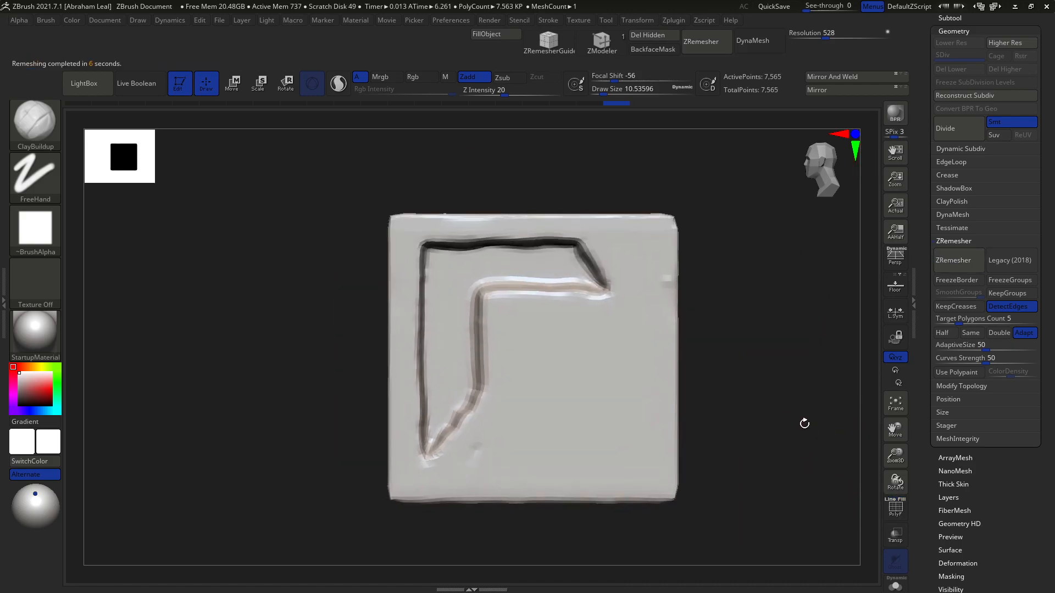
{"action": "mouse_move", "coordinate": [803, 424]}
{"action": "left_mouse_down"}
{"action": "mouse_move", "coordinate": [819, 426]}
{"action": "mouse_move", "coordinate": [789, 427]}
{"action": "mouse_move", "coordinate": [726, 302]}
{"action": "mouse_move", "coordinate": [759, 323]}
{"action": "left_mouse_up"}
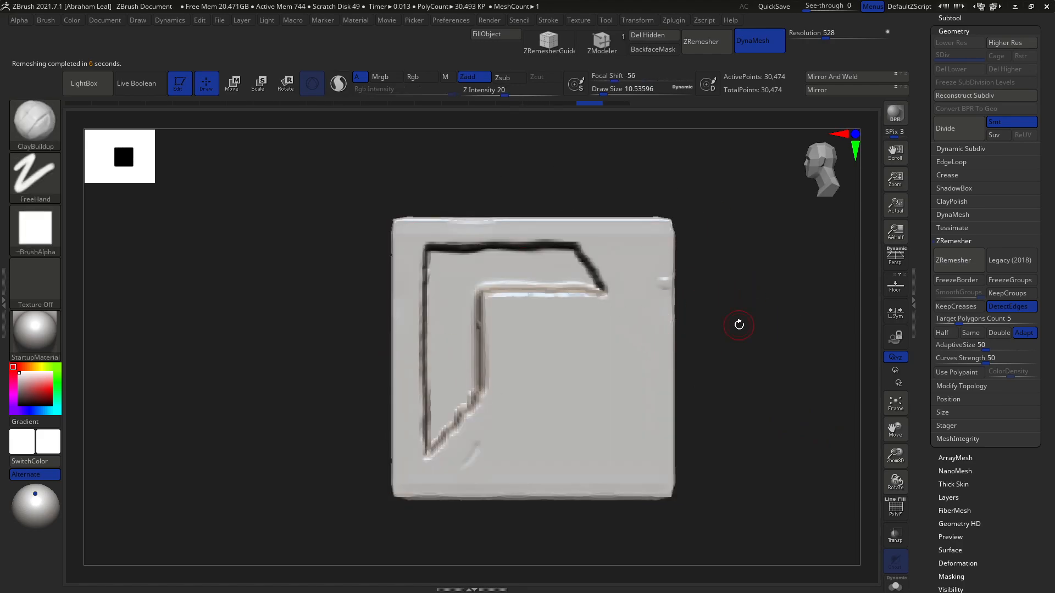
Clear the mask around the L-shaped recess and return the plate to a flat surface.
{"action": "left_click", "coordinate": [749, 268], "text": "ctrl"}
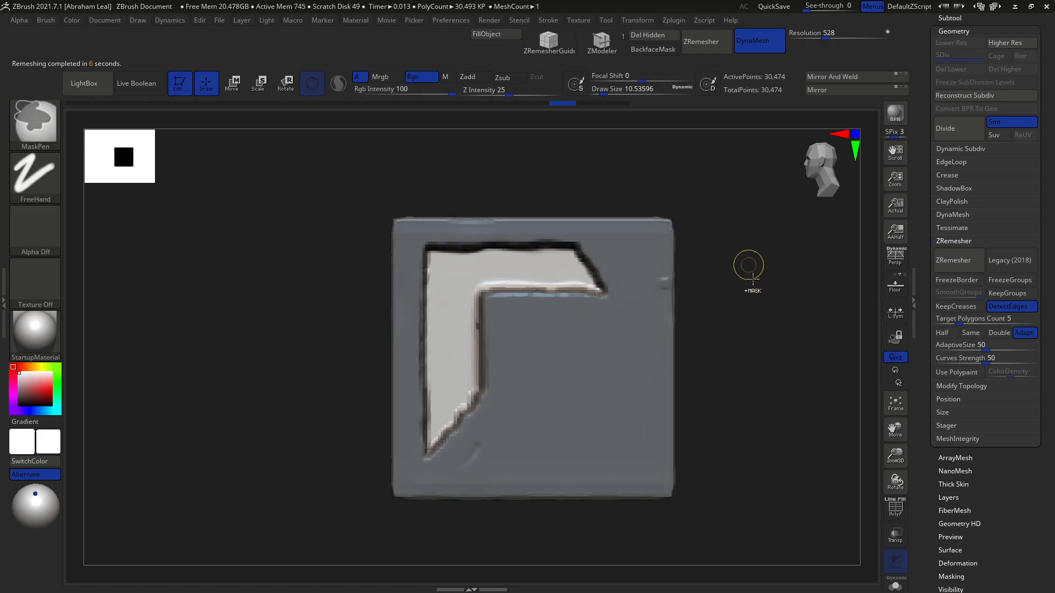
{"action": "left_click", "coordinate": [770, 261], "text": "ctrl"}
{"action": "left_click", "coordinate": [743, 220], "text": "ctrl"}
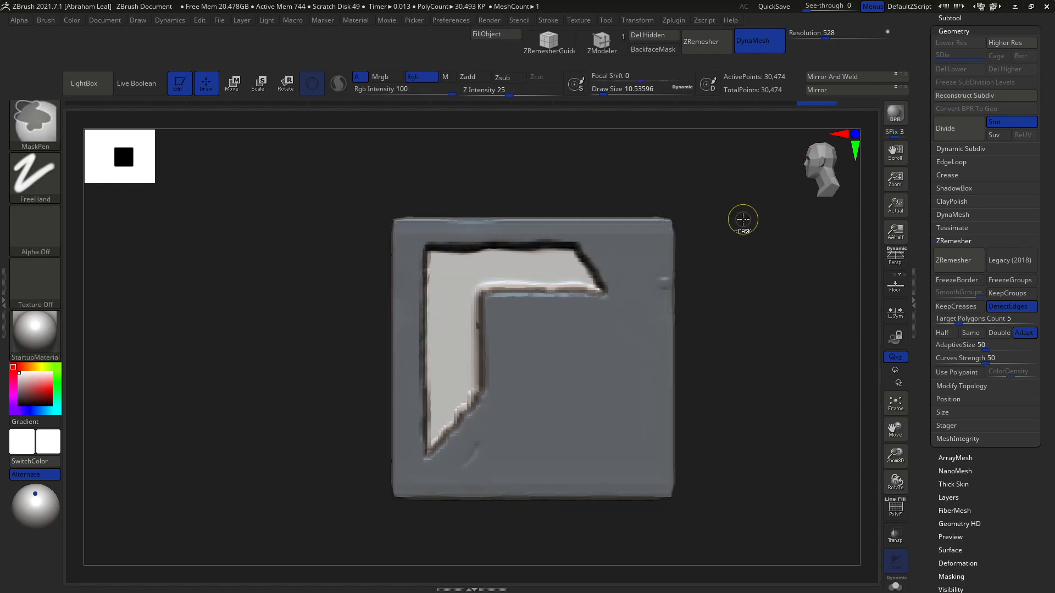
{"action": "left_click", "coordinate": [743, 220], "text": "ctrl"}
{"action": "left_click_drag", "start_coordinate": [743, 219], "coordinate": [766, 236], "text": "ctrl"}
Raise the DynaMesh resolution to 1552 and rebuild the flat plate at that density.
{"action": "left_click_drag", "start_coordinate": [814, 44], "coordinate": [826, 45]}
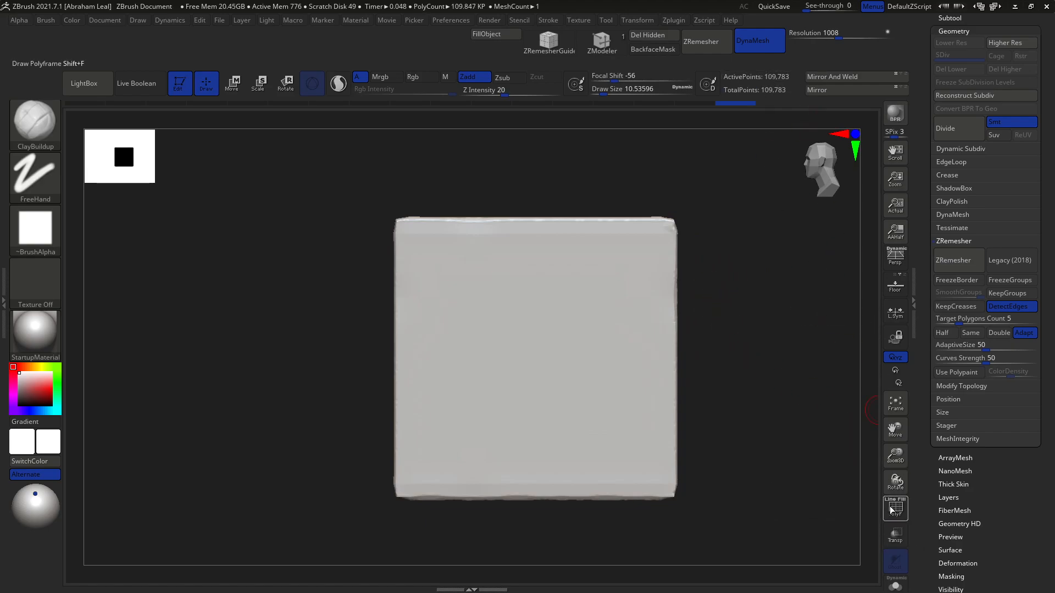
{"action": "left_click_drag", "start_coordinate": [838, 38], "coordinate": [849, 38]}
{"action": "left_click_drag", "start_coordinate": [714, 189], "coordinate": [732, 169], "text": "ctrl"}
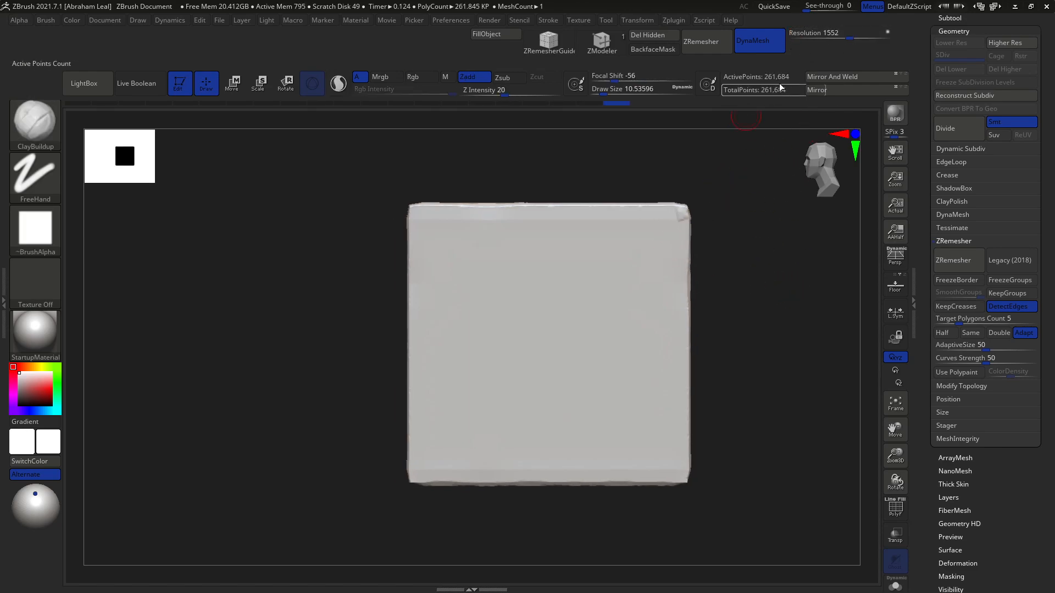
Set the draw size to about 23 and choose the MaskRect brush for masking.
{"action": "mouse_move", "coordinate": [758, 262]}
{"action": "left_mouse_down", "text": "shift"}
{"action": "mouse_move", "coordinate": [733, 268]}
{"action": "mouse_move", "coordinate": [764, 236]}
{"action": "left_mouse_up", "text": "shift"}
{"action": "key", "text": "space"}
{"action": "left_click_drag", "start_coordinate": [479, 246], "coordinate": [485, 246]}
{"action": "left_click", "coordinate": [40, 127], "text": "ctrl"}
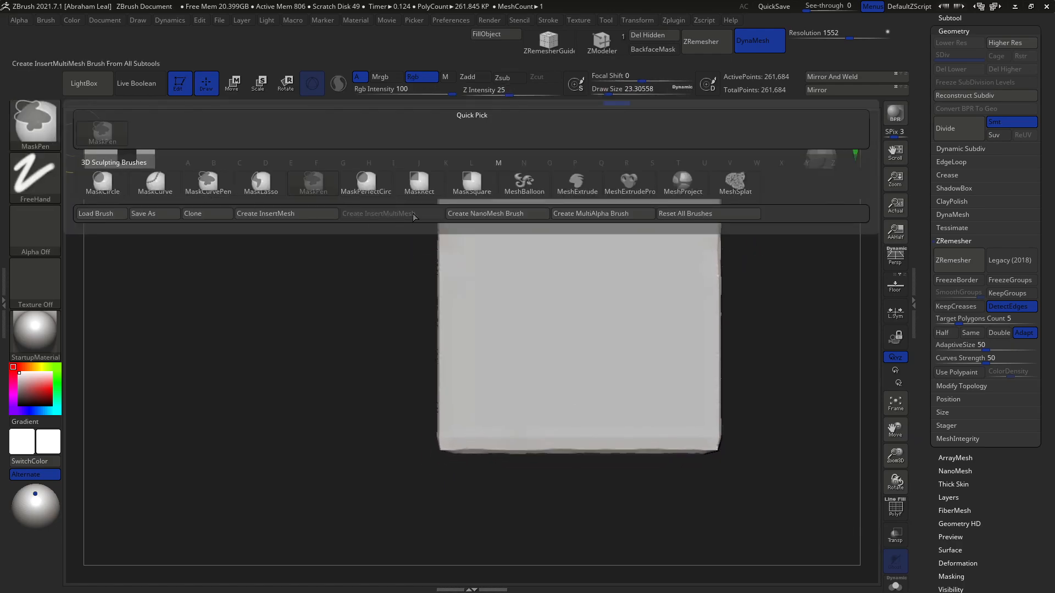
{"action": "left_click", "coordinate": [426, 180], "text": "ctrl"}
Mask an F shape from three overlapping rectangles on the plate's front and cut a rectangular notch into its lower arm.
{"action": "left_click_drag", "start_coordinate": [478, 216], "coordinate": [538, 426], "text": "ctrl"}
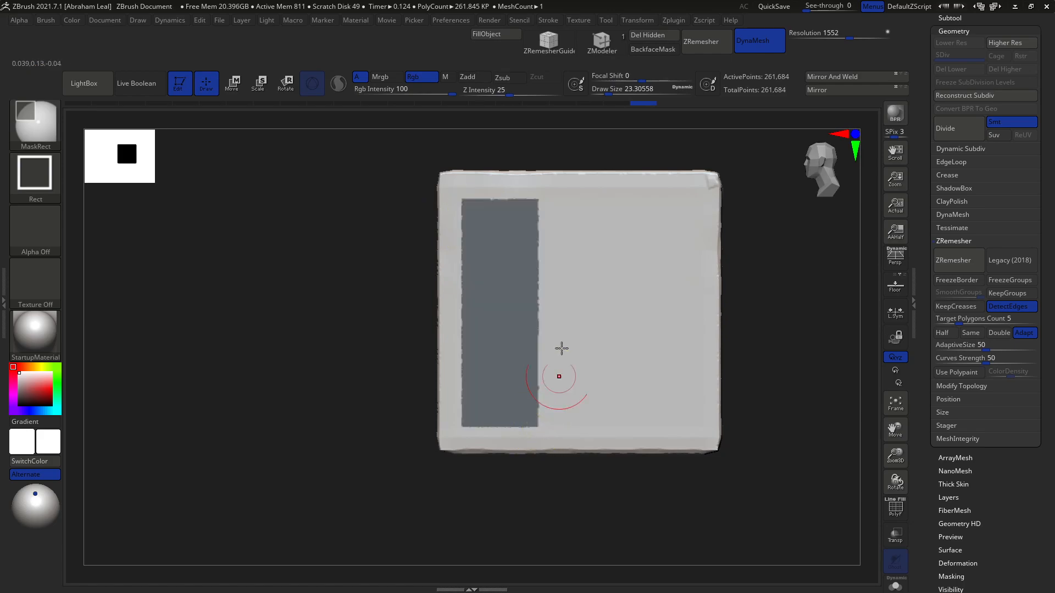
{"action": "left_click_drag", "start_coordinate": [502, 234], "coordinate": [683, 240], "text": "ctrl"}
{"action": "left_click_drag", "start_coordinate": [518, 287], "coordinate": [681, 365], "text": "ctrl"}
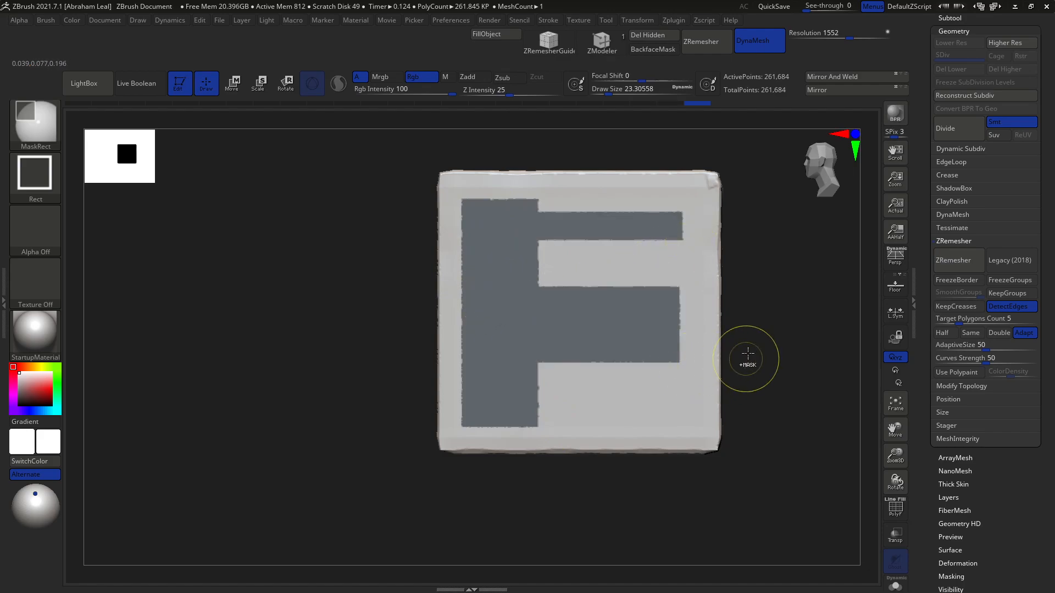
{"action": "mouse_move", "coordinate": [625, 402]}
{"action": "left_mouse_down", "text": "ctrl+alt"}
{"action": "mouse_move", "coordinate": [584, 341]}
{"action": "mouse_move", "coordinate": [603, 316]}
{"action": "left_mouse_up", "text": "ctrl+alt"}
Invert the mask and push the unmasked F-shaped area slightly into the plate.
{"action": "mouse_move", "coordinate": [757, 331]}
{"action": "left_mouse_down"}
{"action": "mouse_move", "coordinate": [789, 341]}
{"action": "mouse_move", "coordinate": [774, 331]}
{"action": "left_mouse_up"}
{"action": "left_click", "coordinate": [787, 325], "text": "ctrl"}
{"action": "key", "text": "w"}
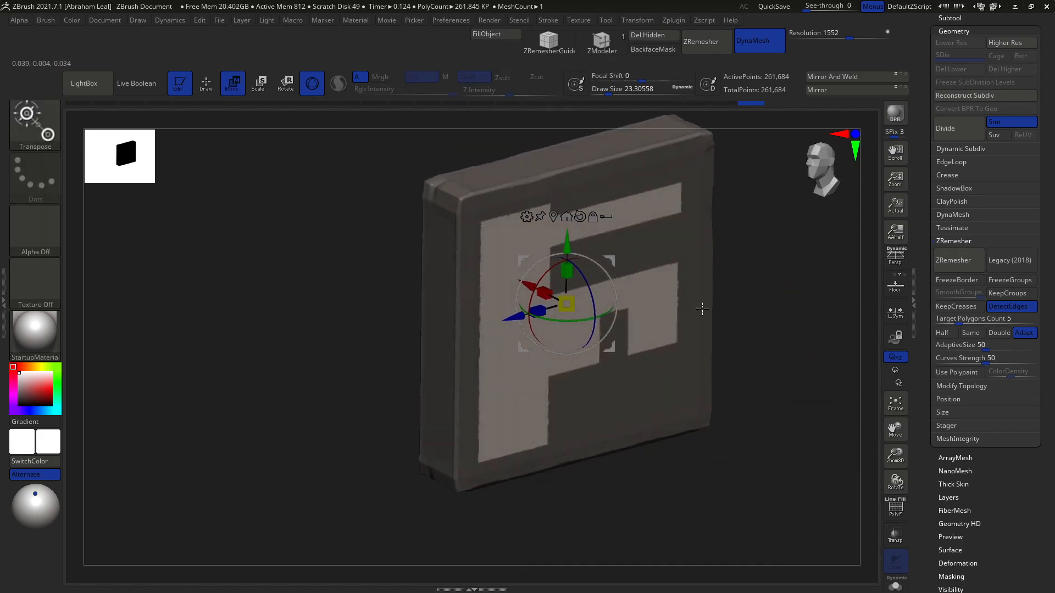
{"action": "left_click_drag", "start_coordinate": [528, 287], "coordinate": [517, 282]}
Clear the mask and update the DynaMesh of the plate with the shallow F-shaped recess.
{"action": "key", "text": "q"}
{"action": "mouse_move", "coordinate": [765, 311]}
{"action": "left_mouse_down", "text": "ctrl"}
{"action": "mouse_move", "coordinate": [788, 290]}
{"action": "mouse_move", "coordinate": [798, 356]}
{"action": "mouse_move", "coordinate": [783, 324]}
{"action": "mouse_move", "coordinate": [800, 304]}
{"action": "left_mouse_up", "text": "ctrl"}
{"action": "mouse_move", "coordinate": [794, 266]}
{"action": "left_mouse_down"}
{"action": "mouse_move", "coordinate": [775, 269]}
{"action": "mouse_move", "coordinate": [775, 248]}
{"action": "left_mouse_up"}
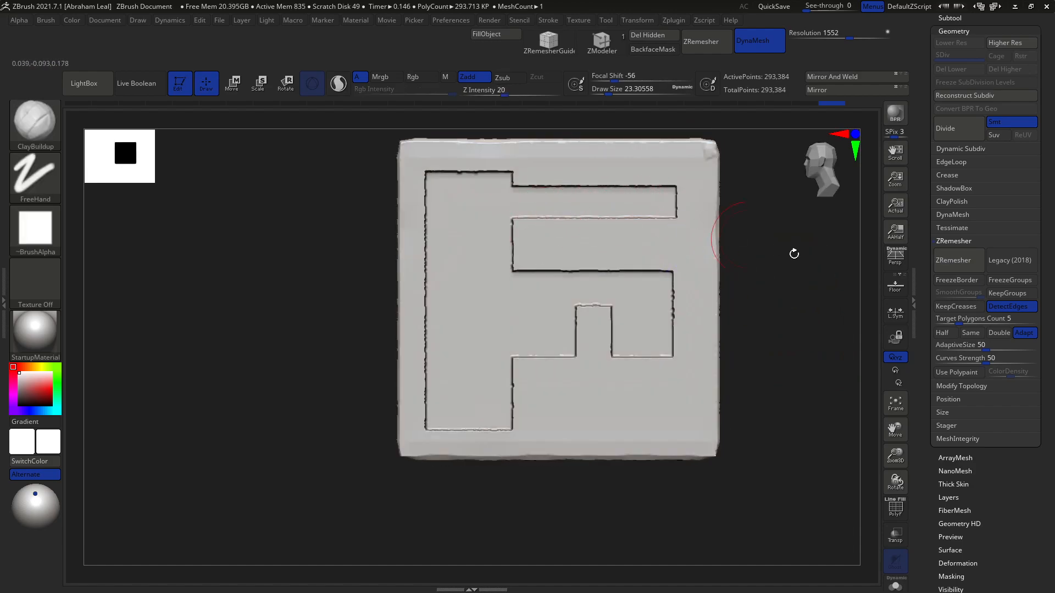
Remesh the F-shaped recess plate with ZRemesher and DetectEdges, then examine its topology with the polyframe shown.
{"action": "left_click", "coordinate": [953, 260]}
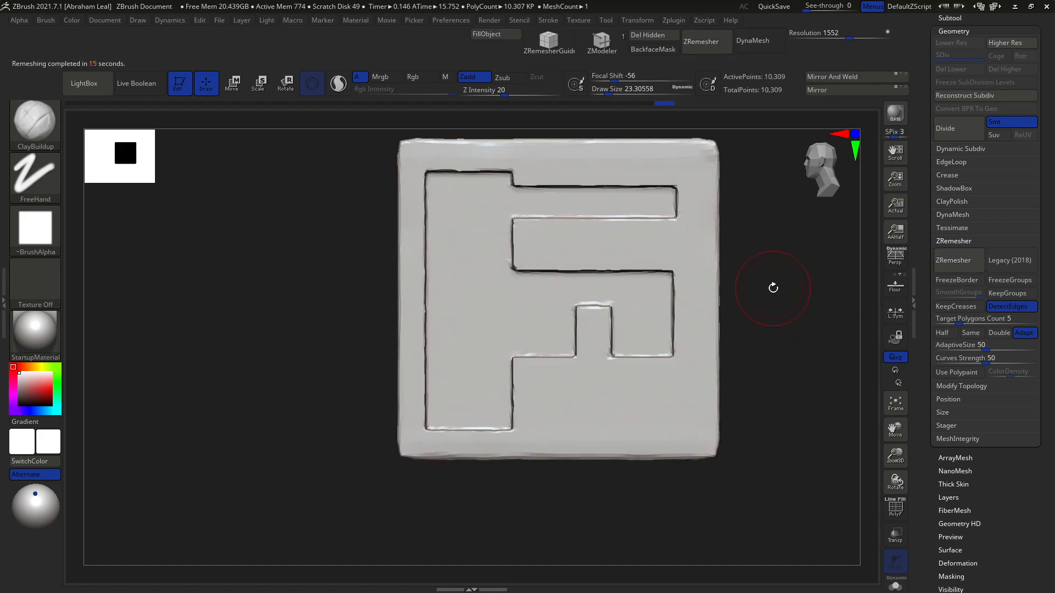
{"action": "left_click", "coordinate": [897, 510]}
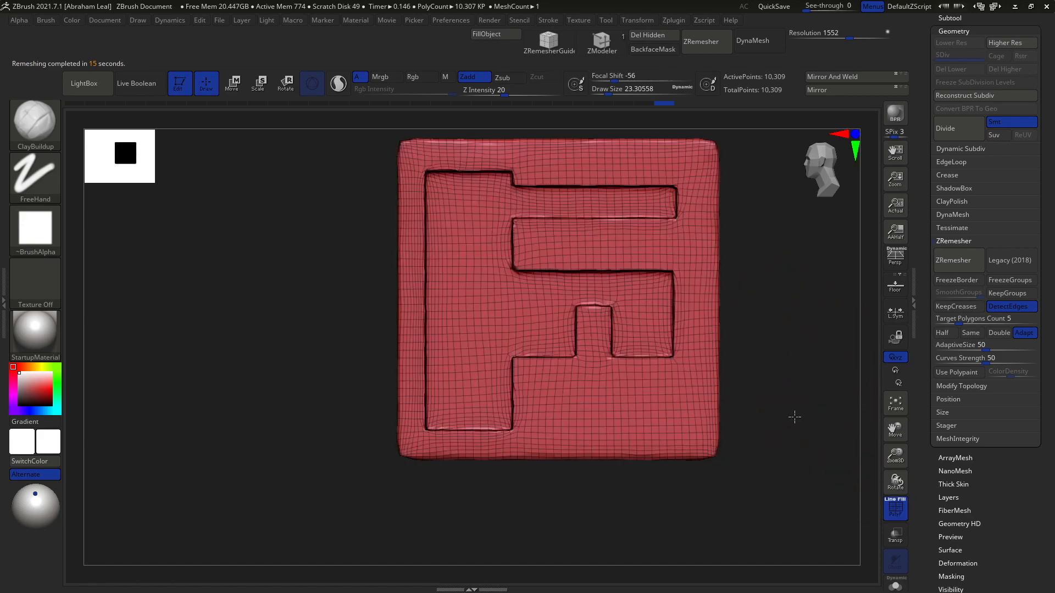
{"action": "left_click_drag", "start_coordinate": [794, 417], "coordinate": [805, 437], "text": "alt"}
{"action": "left_click_drag", "start_coordinate": [832, 354], "coordinate": [883, 358]}
Undo back to the masked plate and push the unmasked F-shaped area deeper into it.
{"action": "key", "text": "ctrl+z"}
{"action": "key", "text": "ctrl+z"}
{"action": "key", "text": "ctrl+z"}
{"action": "key", "text": "ctrl+z"}
{"action": "left_click_drag", "start_coordinate": [806, 364], "coordinate": [856, 370]}
{"action": "key", "text": "w"}
{"action": "left_click_drag", "start_coordinate": [515, 294], "coordinate": [500, 292]}
Give the floor of the F-shaped recess its own polygroup with Groups Changed Points and examine the grouping.
{"action": "scroll", "coordinate": [971, 358], "scroll_direction": "down", "scroll_amount": 5}
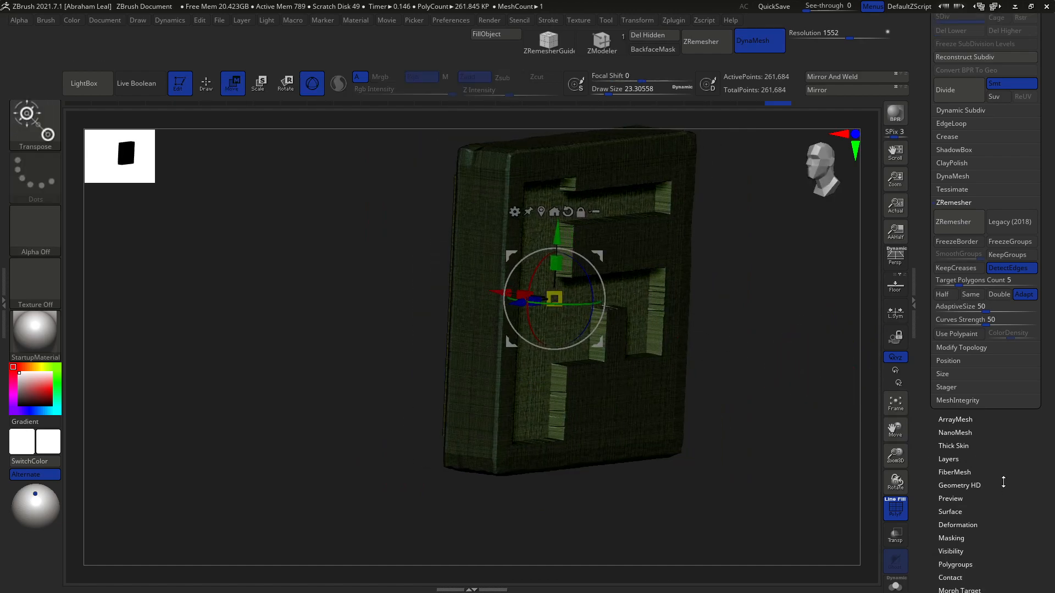
{"action": "scroll", "coordinate": [962, 355], "scroll_direction": "up", "scroll_amount": 1}
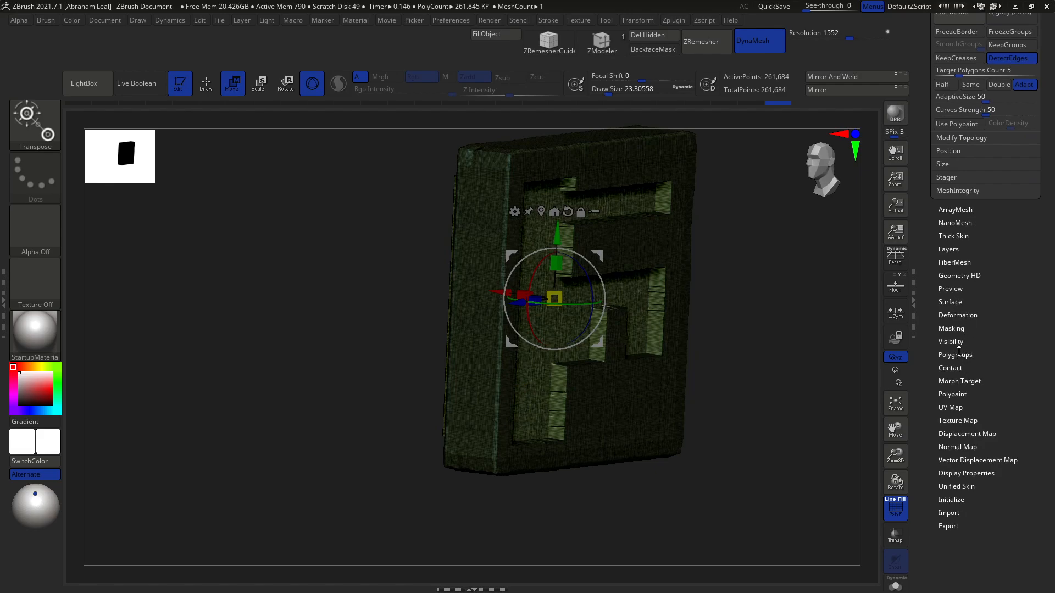
{"action": "left_click", "coordinate": [969, 352]}
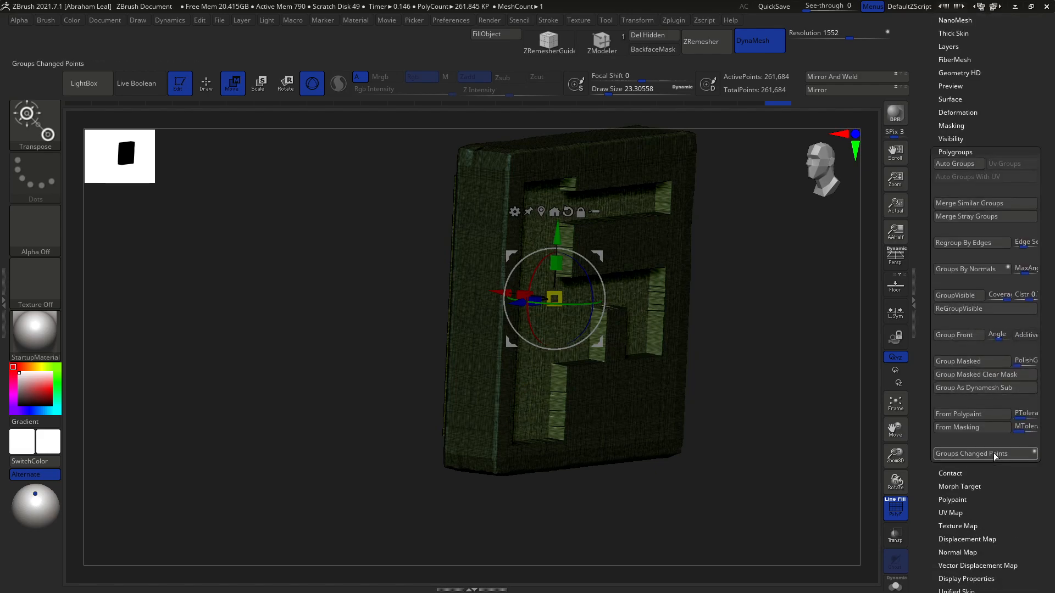
{"action": "left_click_drag", "start_coordinate": [825, 393], "coordinate": [808, 384], "text": "shift"}
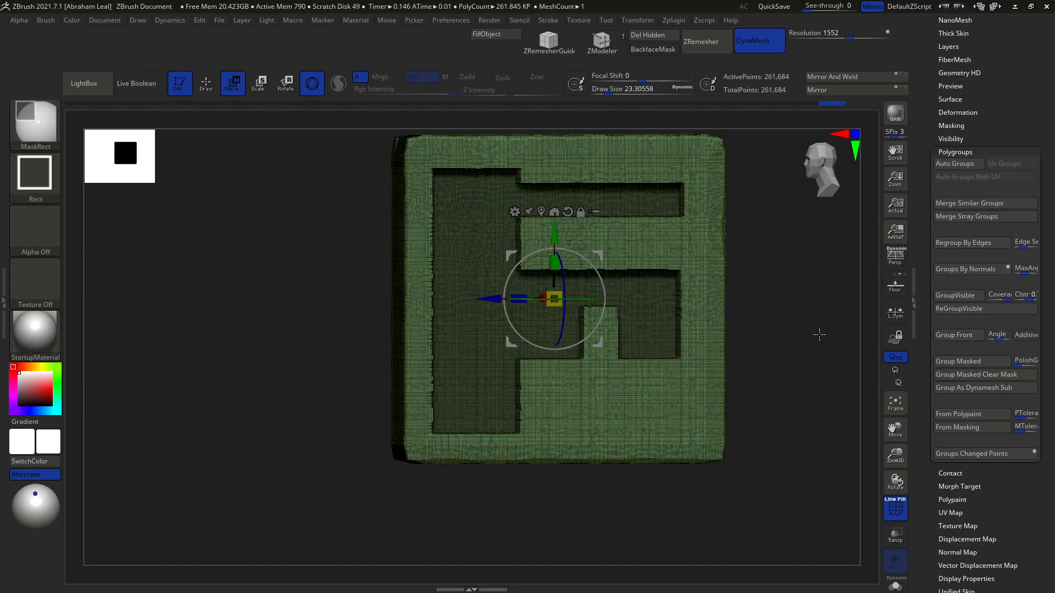
{"action": "key", "text": "q"}
{"action": "mouse_move", "coordinate": [794, 328]}
{"action": "left_mouse_down"}
{"action": "mouse_move", "coordinate": [803, 330]}
{"action": "mouse_move", "coordinate": [800, 366]}
{"action": "left_mouse_up"}
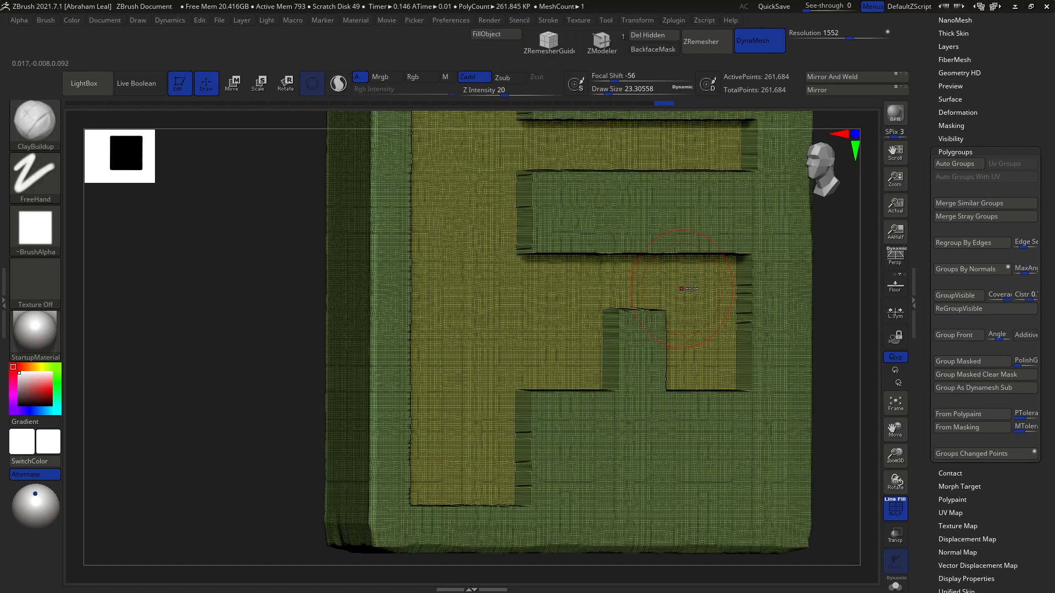
{"action": "left_click_drag", "start_coordinate": [840, 281], "coordinate": [834, 331], "text": "alt"}
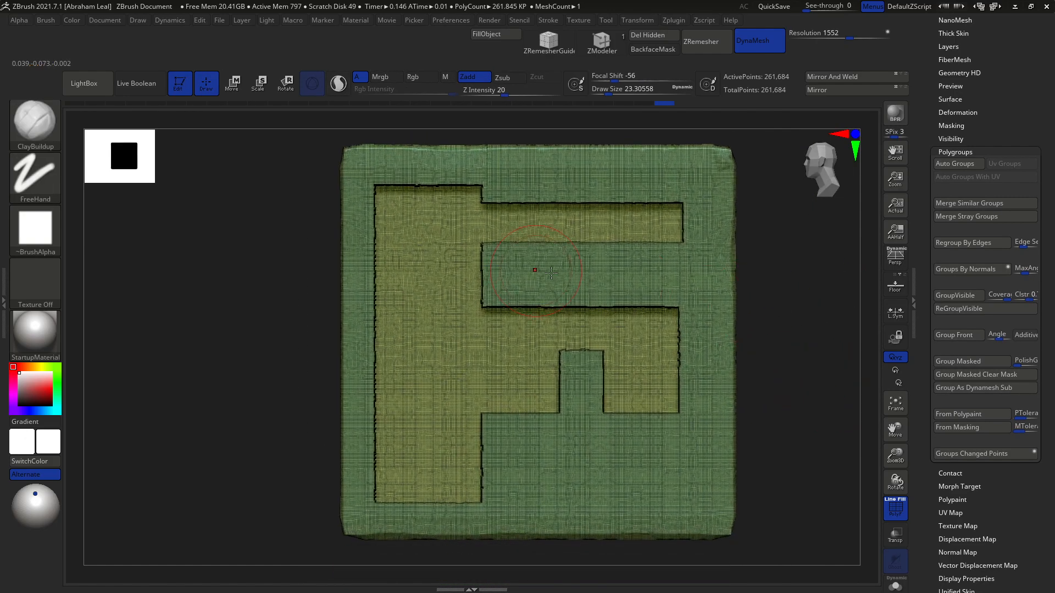
Update the plate's DynaMesh at resolution 1552 and inspect the recess walls with the polyframe lines hidden.
{"action": "left_click", "coordinate": [970, 153]}
{"action": "left_click", "coordinate": [954, 44]}
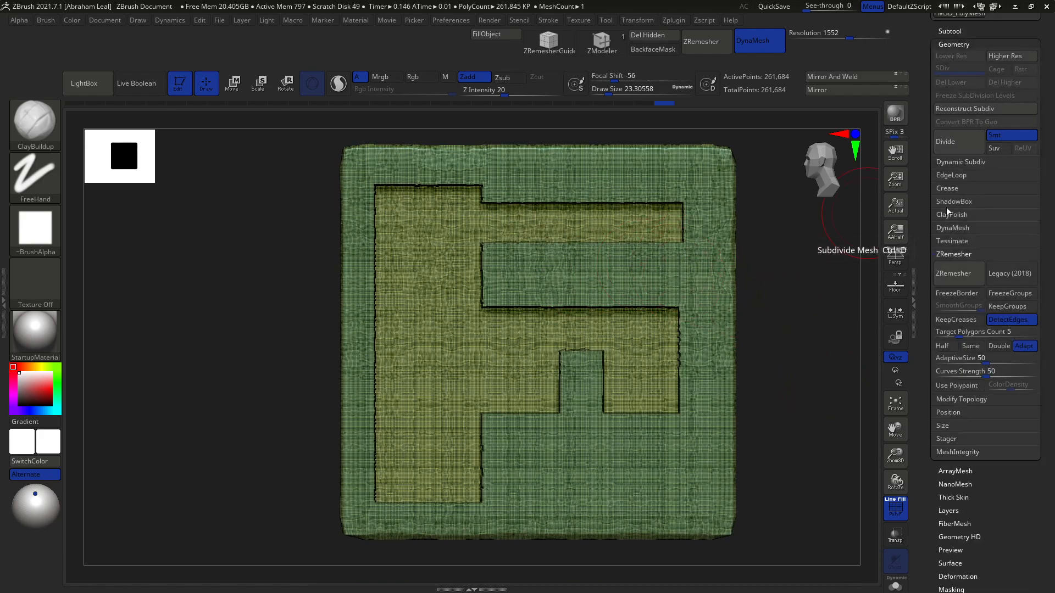
{"action": "left_click", "coordinate": [944, 228]}
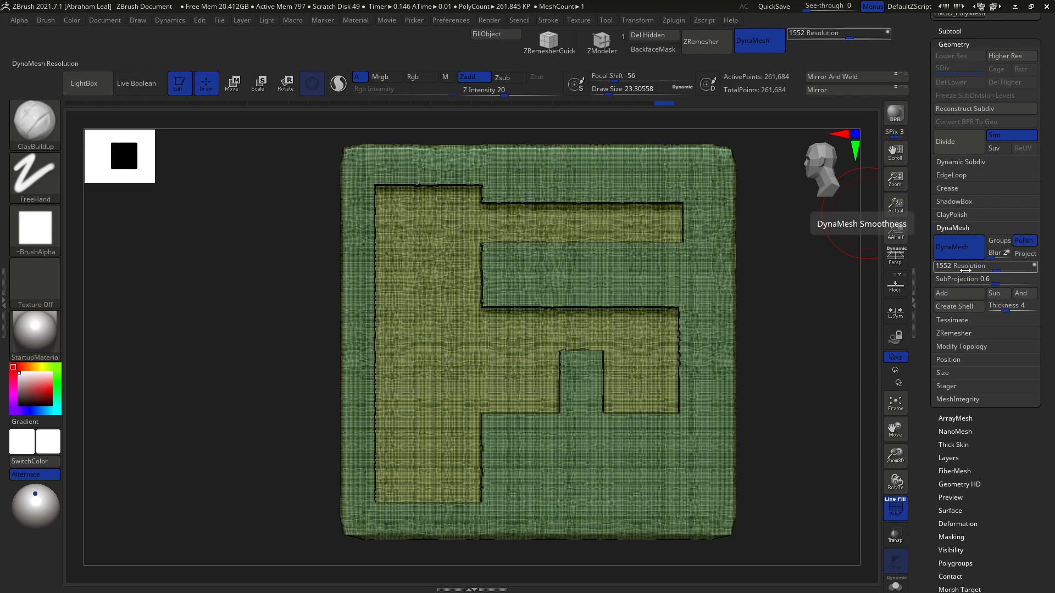
{"action": "left_click_drag", "start_coordinate": [832, 270], "coordinate": [829, 483], "text": "ctrl"}
{"action": "left_click", "coordinate": [889, 500]}
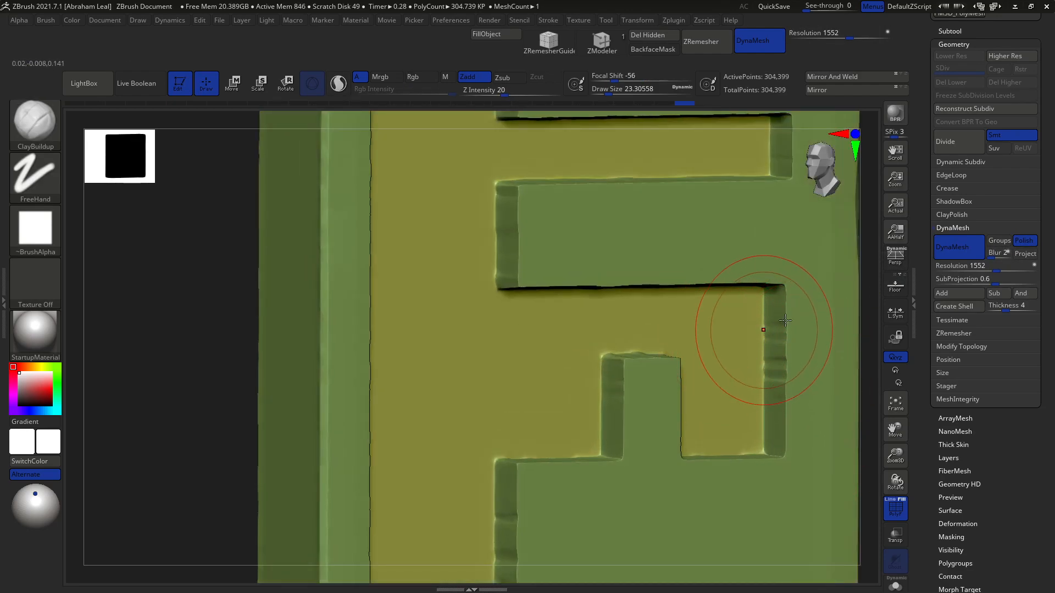
{"action": "left_click_drag", "start_coordinate": [870, 324], "coordinate": [616, 324], "text": "alt"}
Enable FreezeGroups alongside DetectEdges and remesh the plate with ZRemesher.
{"action": "left_click", "coordinate": [953, 333]}
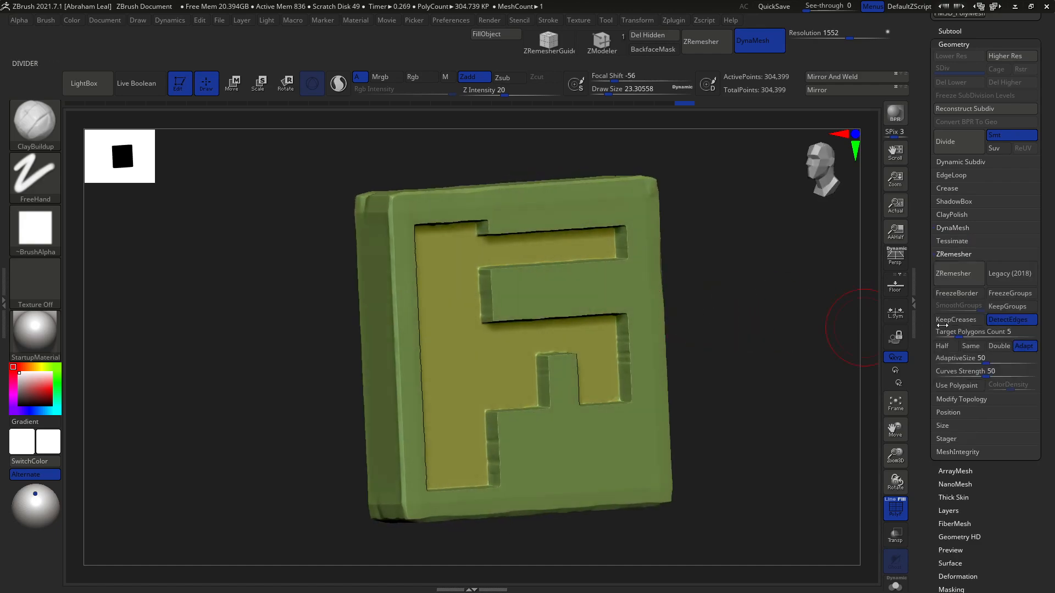
{"action": "left_click", "coordinate": [1014, 294]}
{"action": "left_click", "coordinate": [956, 282]}
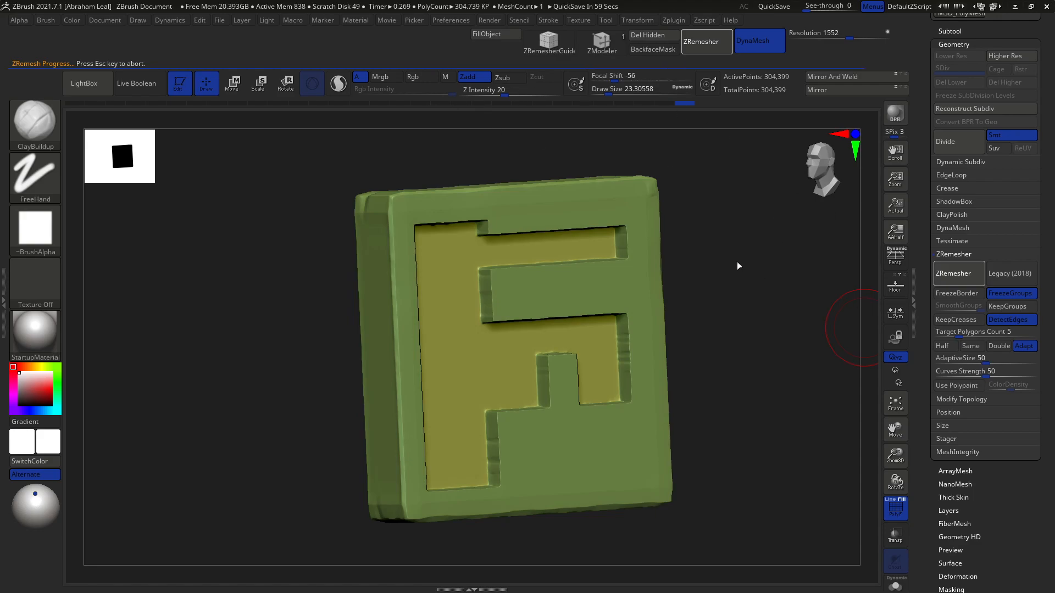
{"action": "left_click_drag", "start_coordinate": [788, 299], "coordinate": [769, 306]}
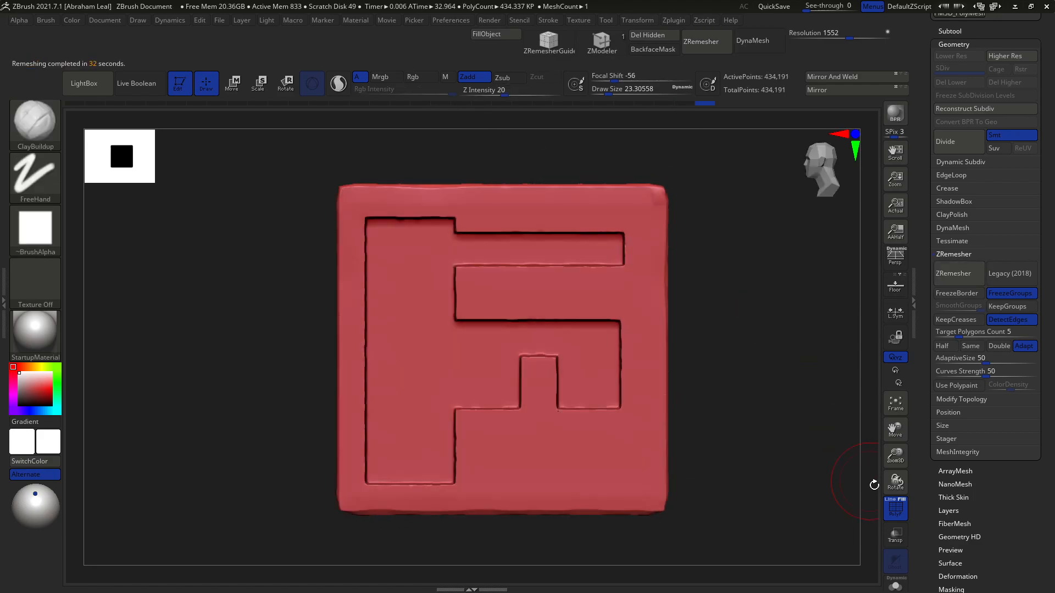
Examine the remeshed plate's wireframe along the walls and corners of the F-shaped recess, close up and from the front.
{"action": "left_click", "coordinate": [897, 508]}
{"action": "left_click", "coordinate": [895, 505]}
{"action": "left_click", "coordinate": [895, 505]}
{"action": "left_click", "coordinate": [895, 509]}
{"action": "left_click_drag", "start_coordinate": [770, 410], "coordinate": [580, 388], "text": "alt"}
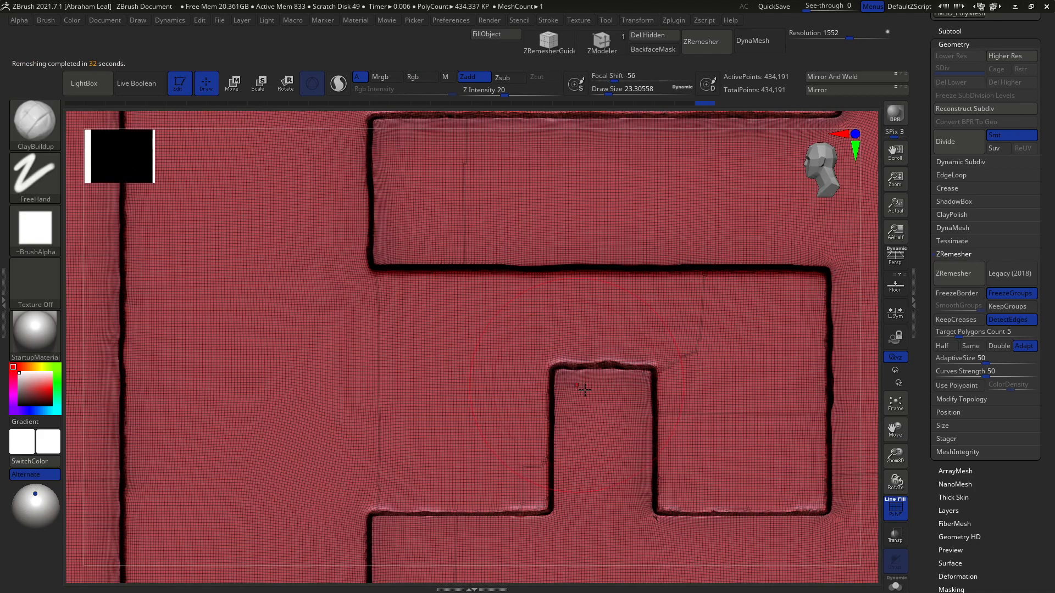
{"action": "left_click_drag", "start_coordinate": [871, 317], "coordinate": [767, 486], "text": "alt"}
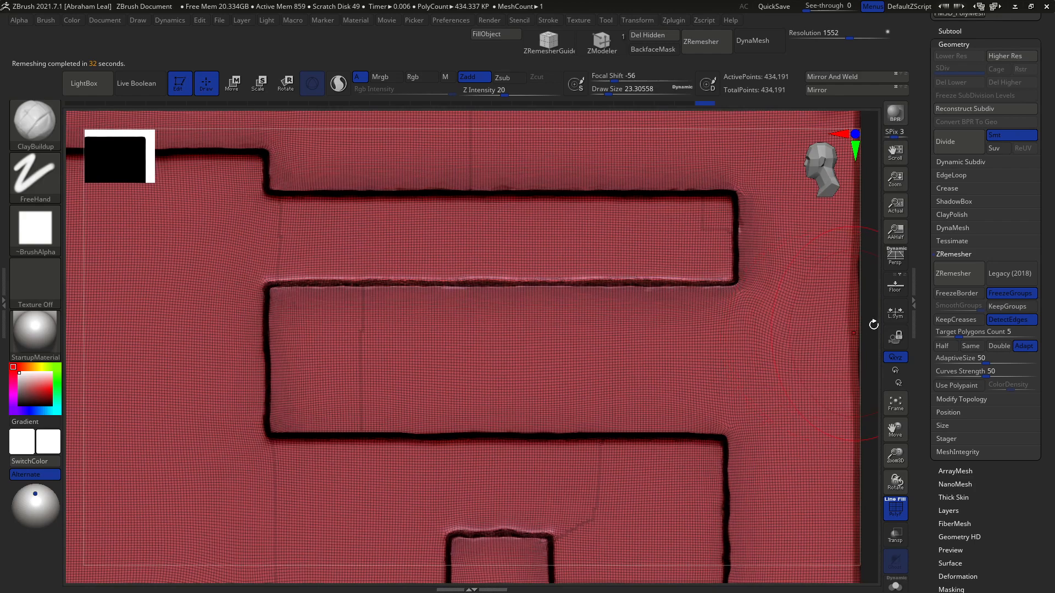
{"action": "scroll", "coordinate": [871, 336], "scroll_direction": "up", "scroll_amount": 10}
{"action": "left_click_drag", "start_coordinate": [869, 370], "coordinate": [848, 242], "text": "alt"}
{"action": "left_click_drag", "start_coordinate": [782, 377], "coordinate": [827, 273], "text": "alt"}
{"action": "left_click_drag", "start_coordinate": [739, 246], "coordinate": [783, 269]}
{"action": "left_click_drag", "start_coordinate": [782, 281], "coordinate": [796, 185], "text": "alt"}
{"action": "left_click_drag", "start_coordinate": [728, 349], "coordinate": [822, 542]}
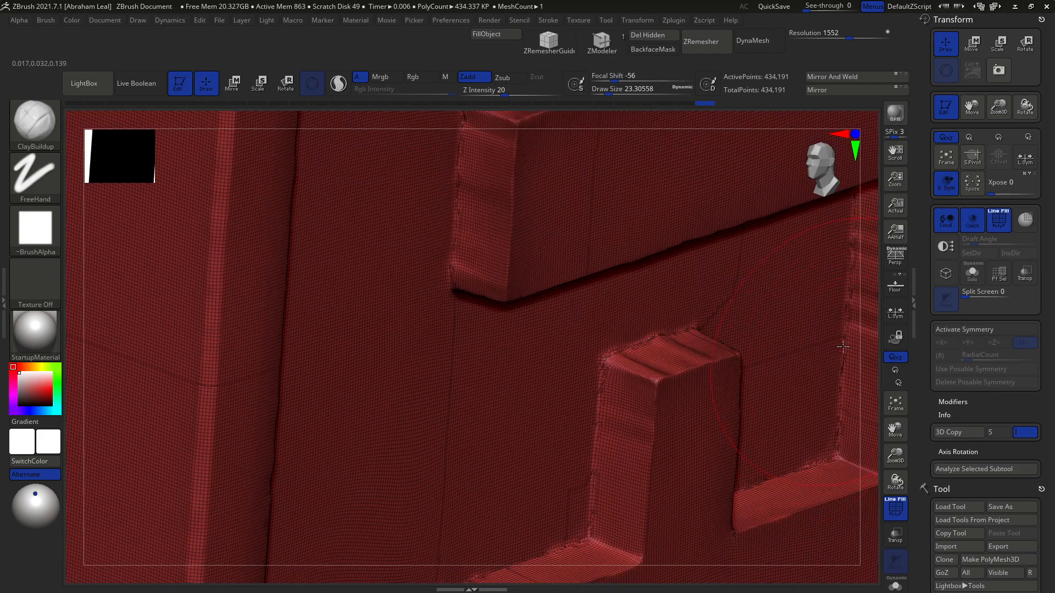
{"action": "key", "text": "f"}
{"action": "left_click_drag", "start_coordinate": [841, 323], "coordinate": [833, 344], "text": "shift"}
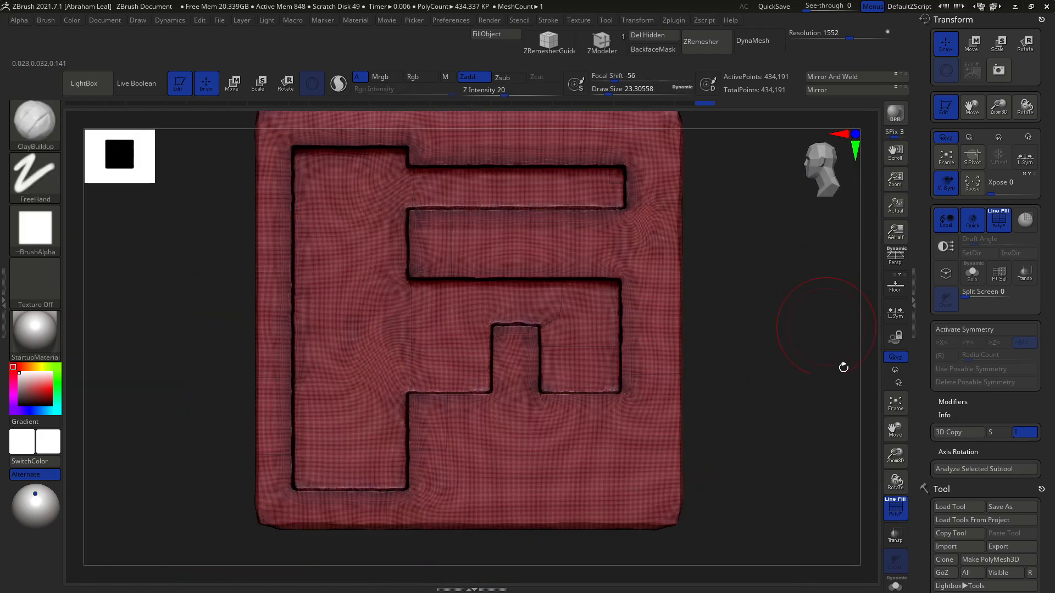
{"action": "left_click", "coordinate": [896, 509]}
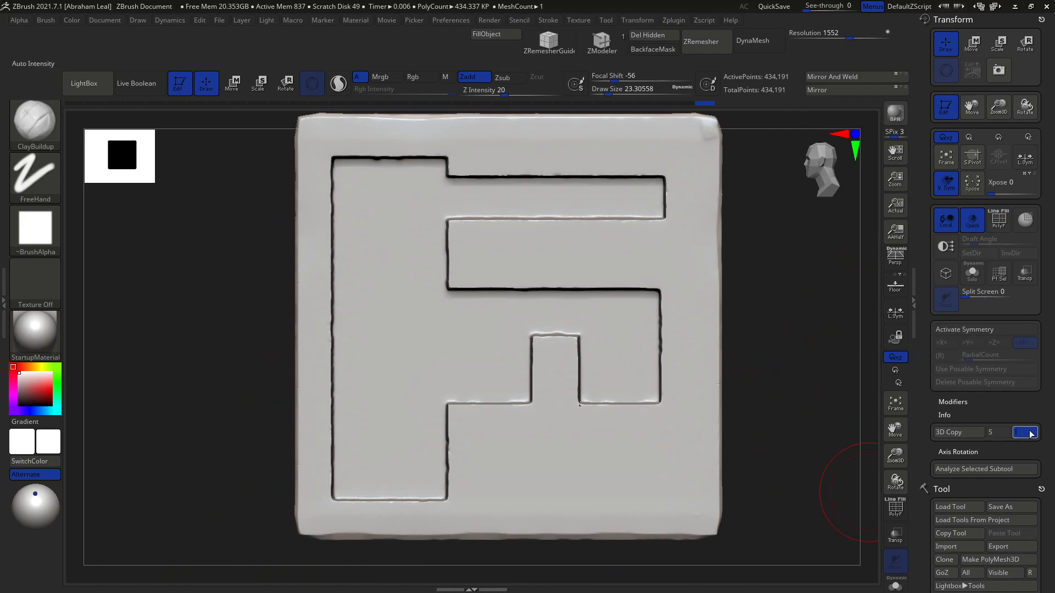
Remesh the plate with ZRemesher at Half the polygon count, keeping FreezeGroups and DetectEdges on, and inspect the recess.
{"action": "left_click", "coordinate": [1039, 18]}
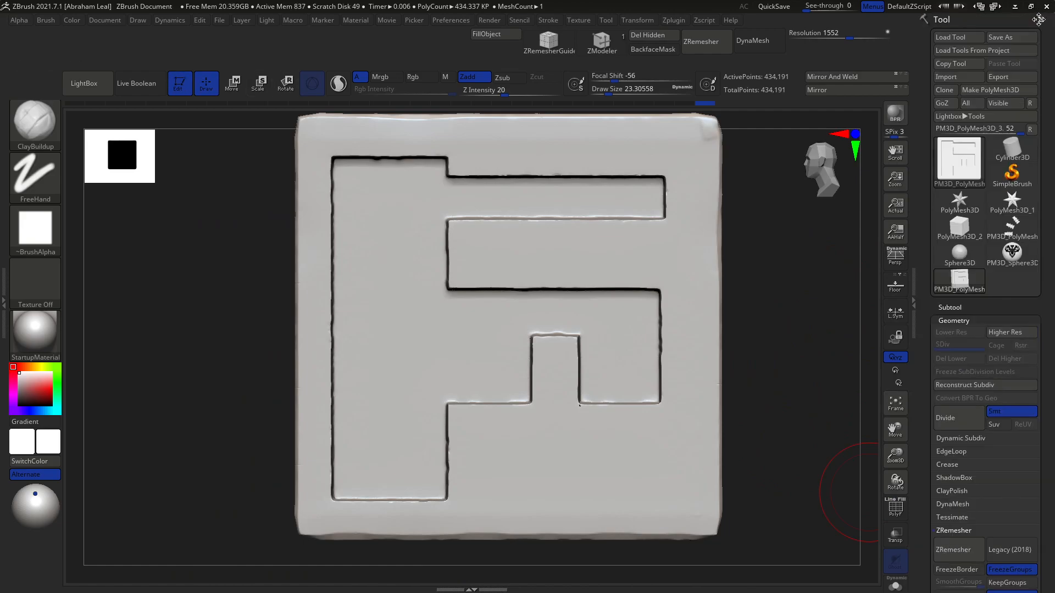
{"action": "scroll", "coordinate": [1041, 308], "scroll_direction": "down", "scroll_amount": 5}
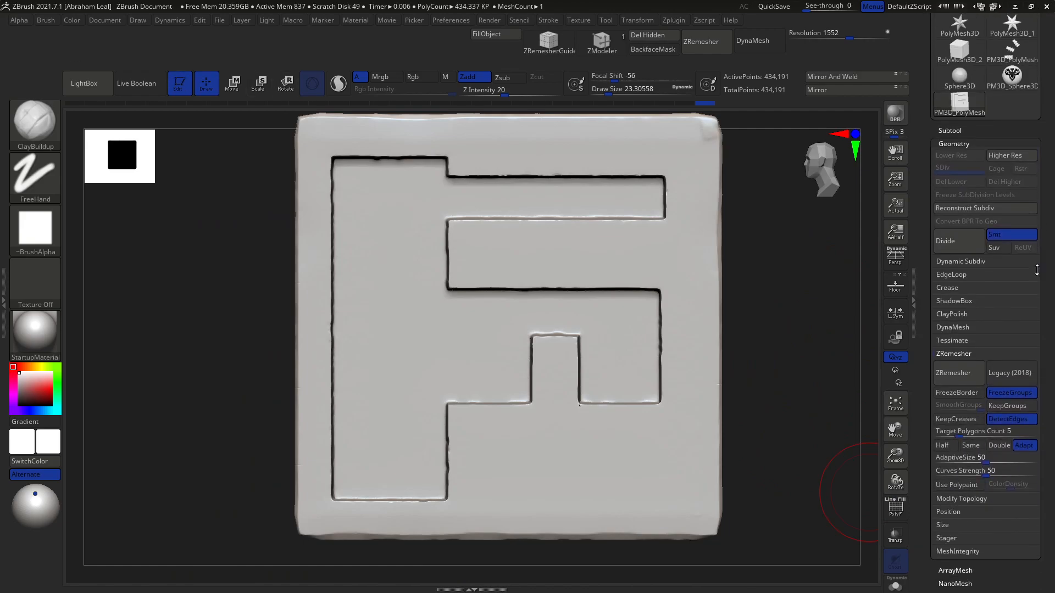
{"action": "left_click", "coordinate": [900, 512]}
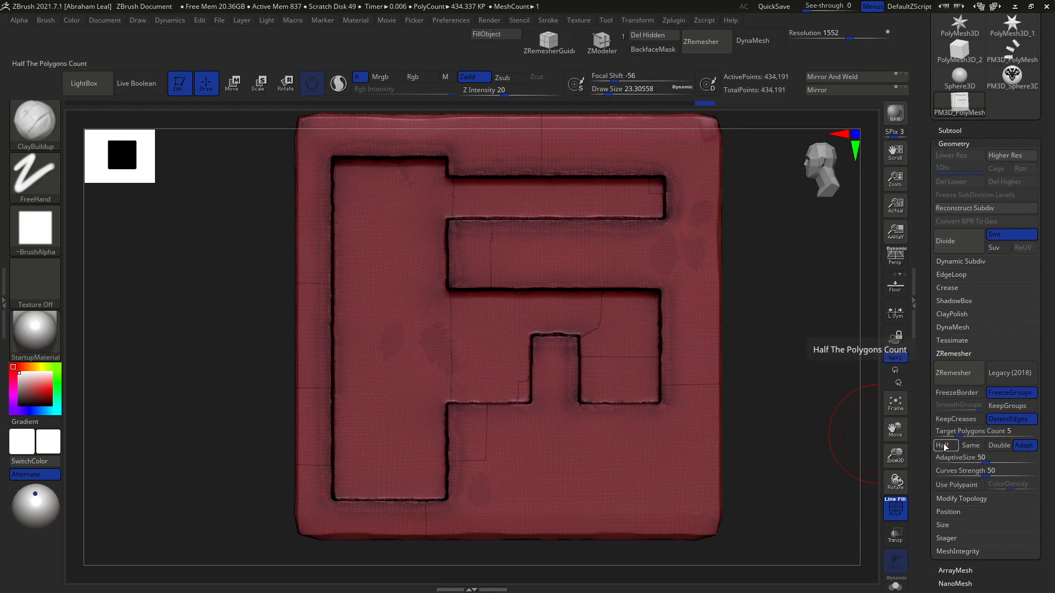
{"action": "left_click", "coordinate": [944, 446]}
{"action": "left_click", "coordinate": [959, 374]}
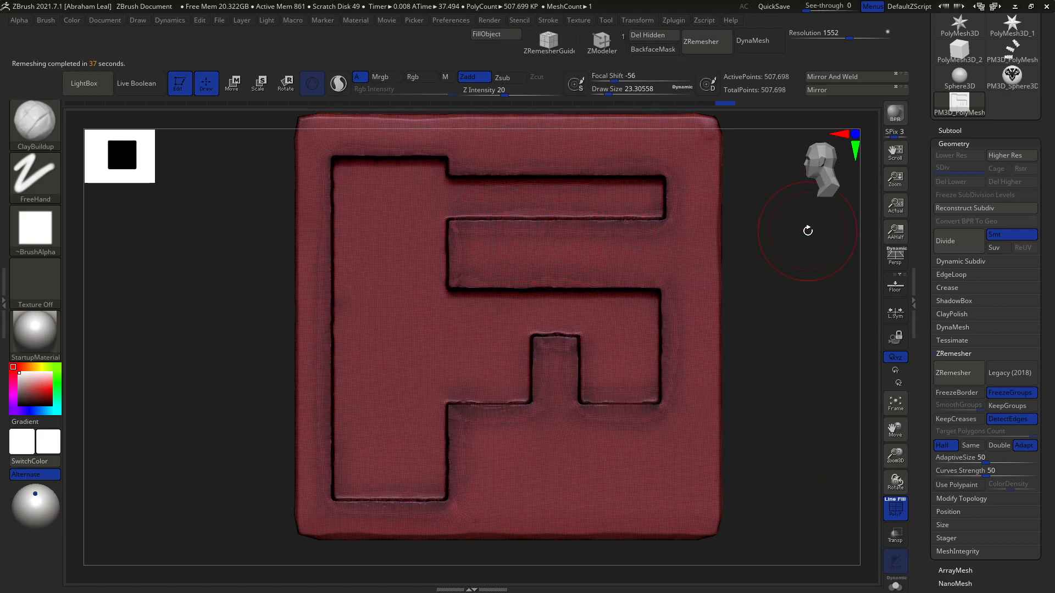
{"action": "left_click_drag", "start_coordinate": [794, 277], "coordinate": [847, 219], "text": "alt"}
{"action": "left_click_drag", "start_coordinate": [793, 304], "coordinate": [804, 314]}
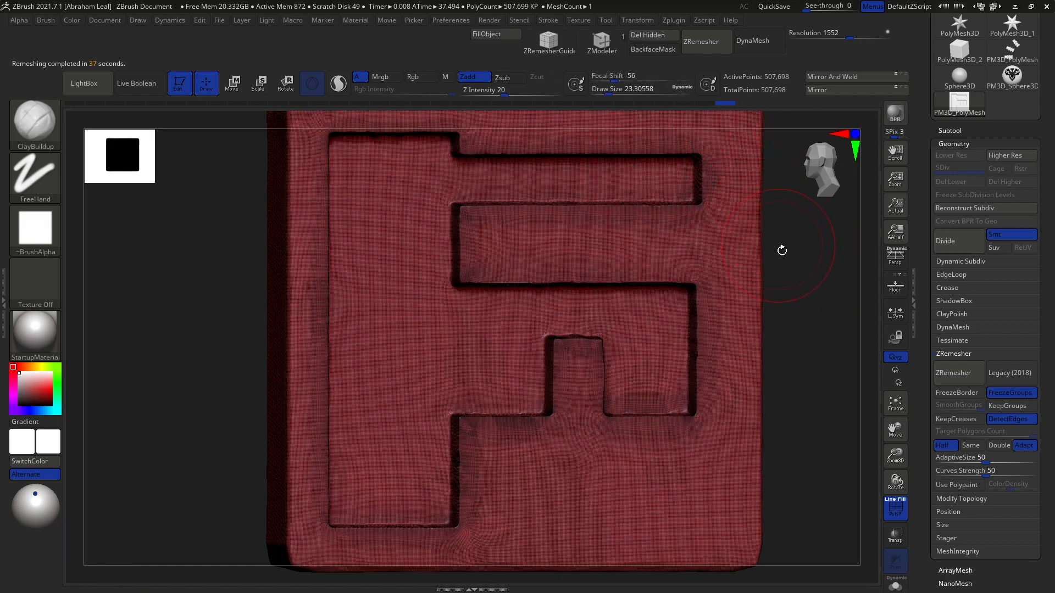
{"action": "left_click_drag", "start_coordinate": [779, 246], "coordinate": [763, 314], "text": "alt"}
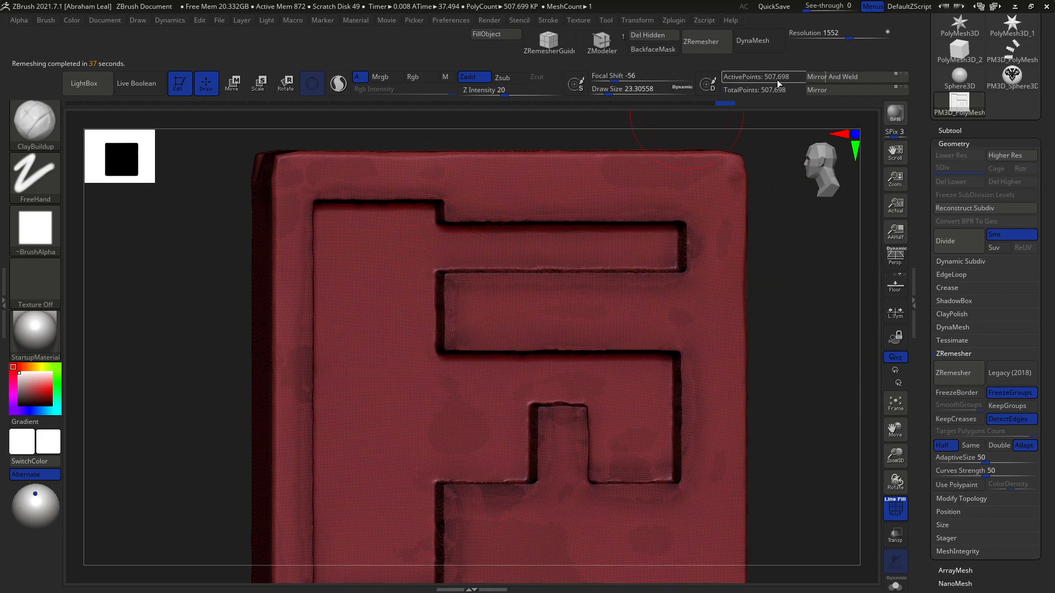
Disable DetectEdges and FreezeGroups and remesh the plate with ZRemesher at the Half setting.
{"action": "mouse_move", "coordinate": [822, 358]}
{"action": "left_mouse_down", "text": "shift"}
{"action": "mouse_move", "coordinate": [812, 348]}
{"action": "mouse_move", "coordinate": [805, 360]}
{"action": "left_mouse_up", "text": "shift"}
{"action": "left_click", "coordinate": [1003, 420]}
{"action": "left_click", "coordinate": [1008, 392]}
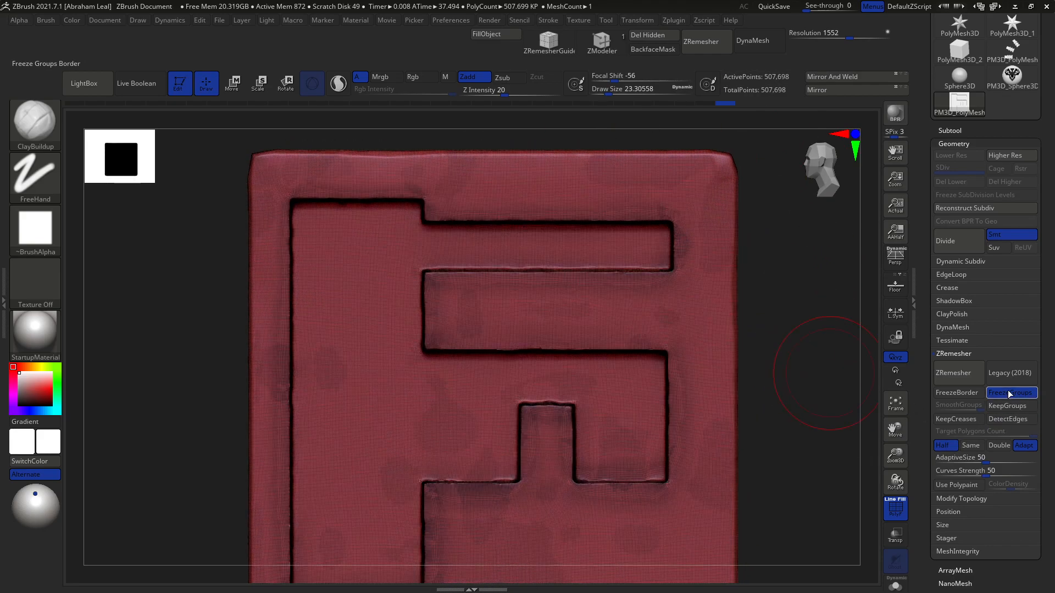
{"action": "left_click", "coordinate": [953, 374]}
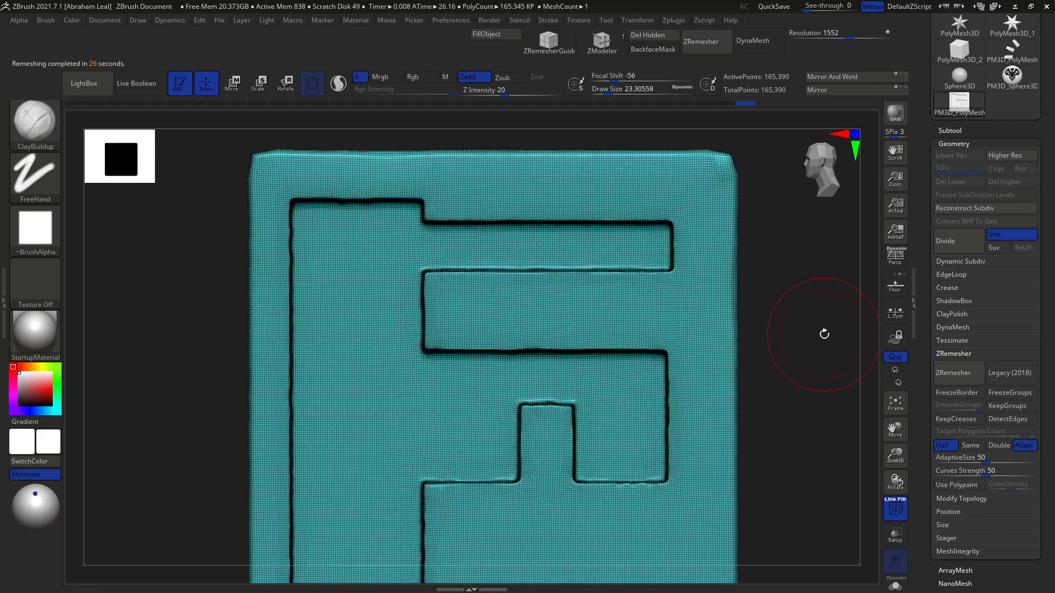
Inspect the recess edges with the polyframe hidden and remesh the plate once more with the same Half setting.
{"action": "left_click", "coordinate": [896, 510]}
{"action": "left_click_drag", "start_coordinate": [824, 454], "coordinate": [794, 392], "text": "alt"}
{"action": "left_click_drag", "start_coordinate": [794, 392], "coordinate": [735, 401]}
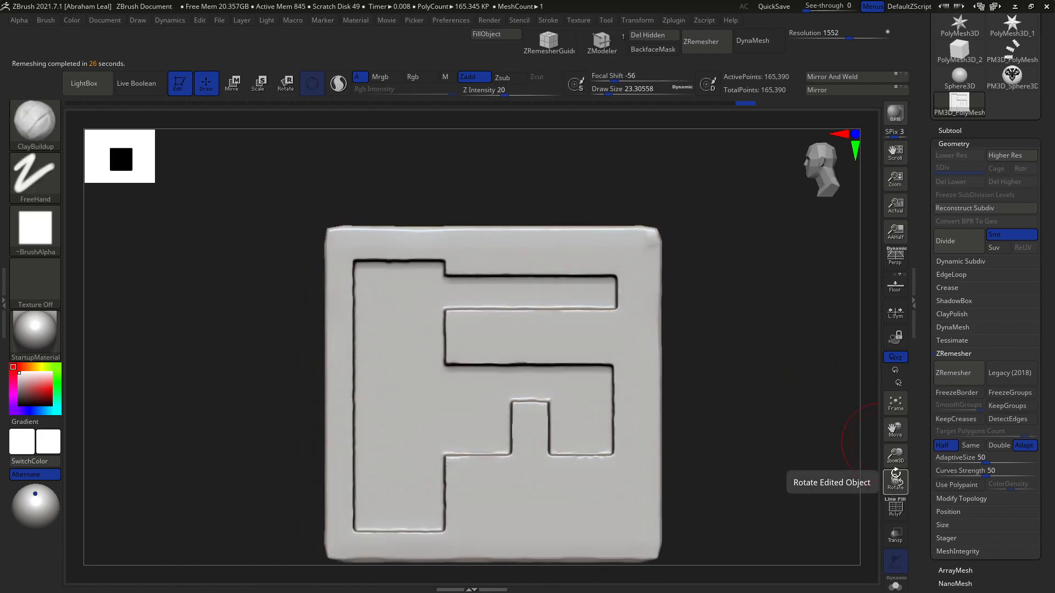
{"action": "left_click_drag", "start_coordinate": [716, 282], "coordinate": [728, 314]}
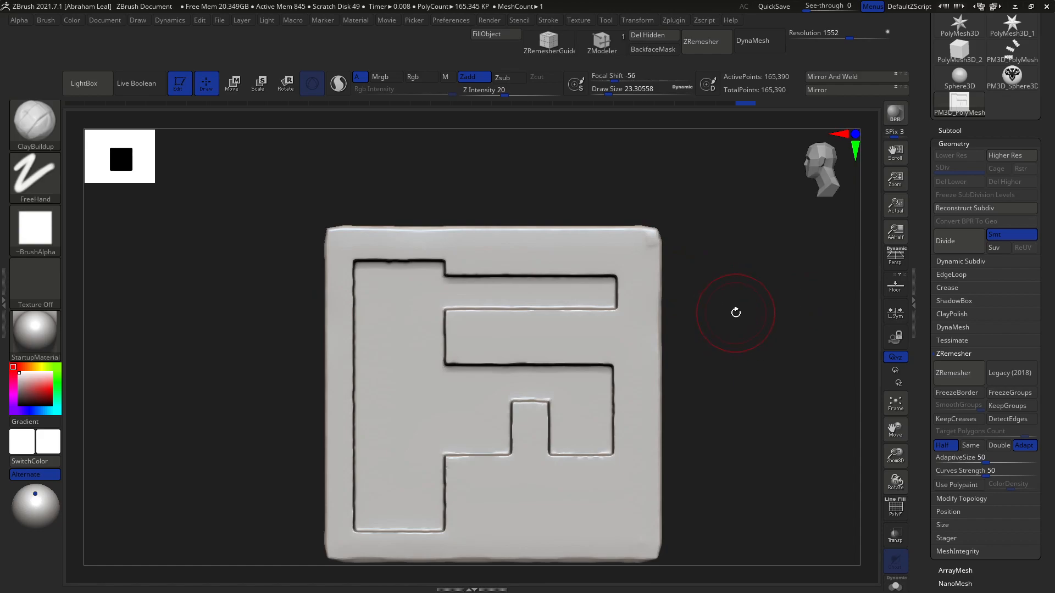
{"action": "mouse_move", "coordinate": [777, 361]}
{"action": "left_mouse_down"}
{"action": "mouse_move", "coordinate": [810, 353]}
{"action": "mouse_move", "coordinate": [802, 367]}
{"action": "mouse_move", "coordinate": [824, 375]}
{"action": "mouse_move", "coordinate": [786, 370]}
{"action": "left_mouse_up"}
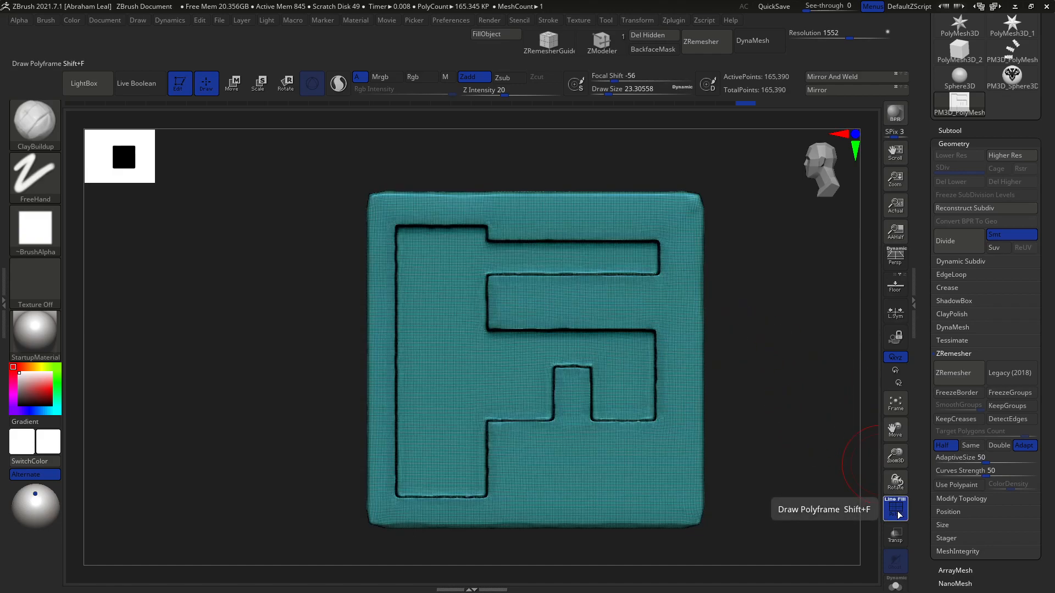
{"action": "left_click", "coordinate": [953, 373]}
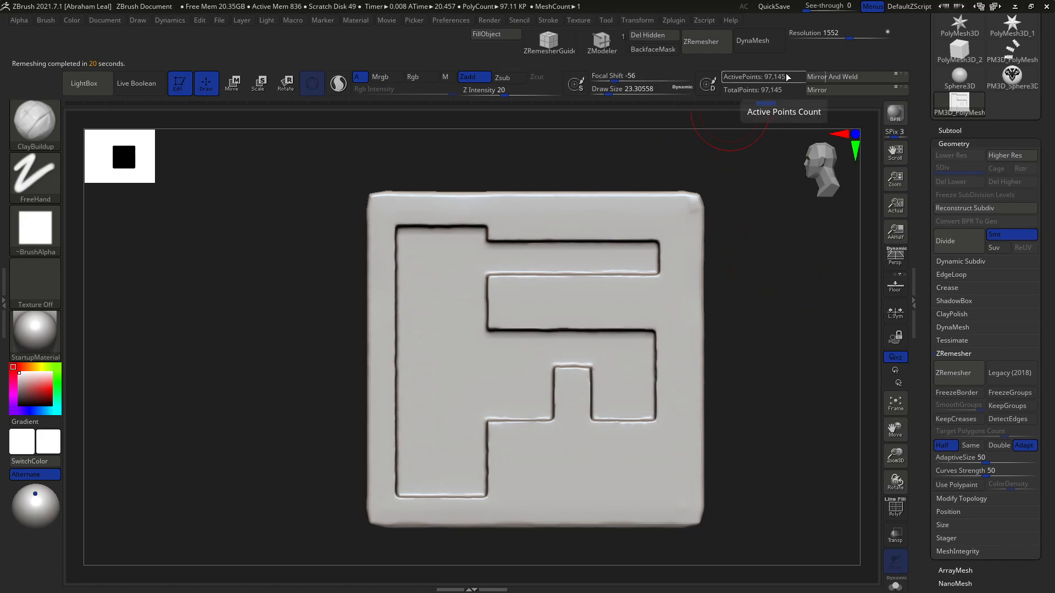
Enable DetectEdges, display the polyframe and remesh the plate at Half without FreezeGroups.
{"action": "left_click", "coordinate": [999, 422]}
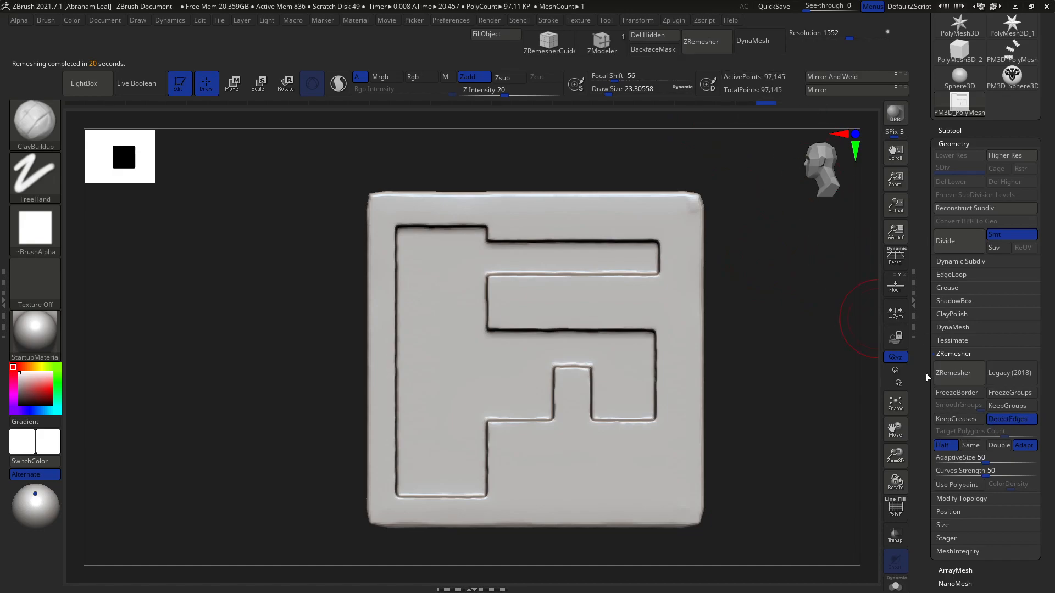
{"action": "left_click", "coordinate": [902, 504]}
{"action": "left_click", "coordinate": [901, 504]}
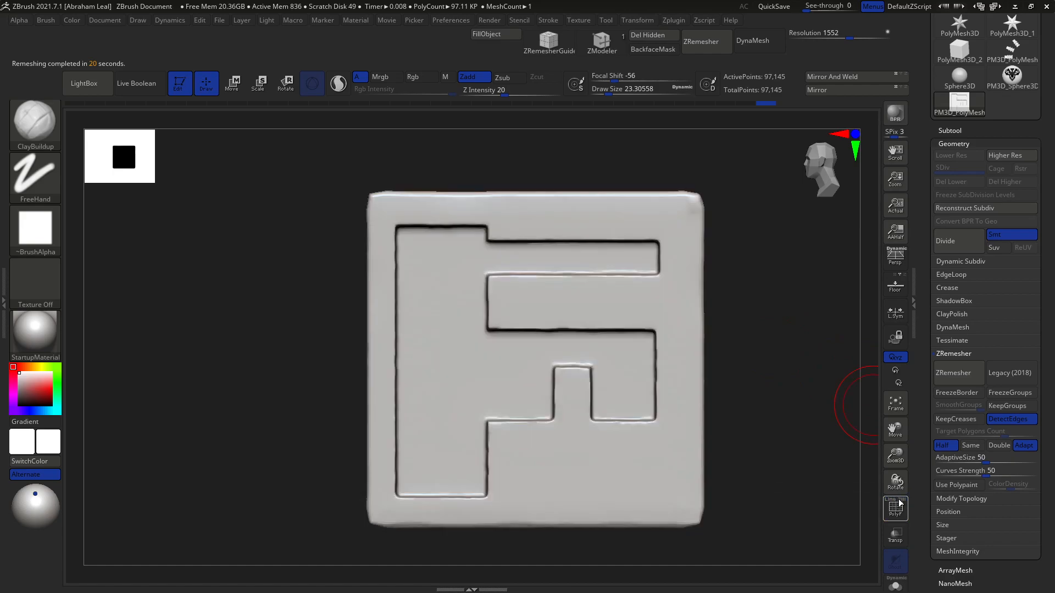
{"action": "left_click", "coordinate": [899, 506]}
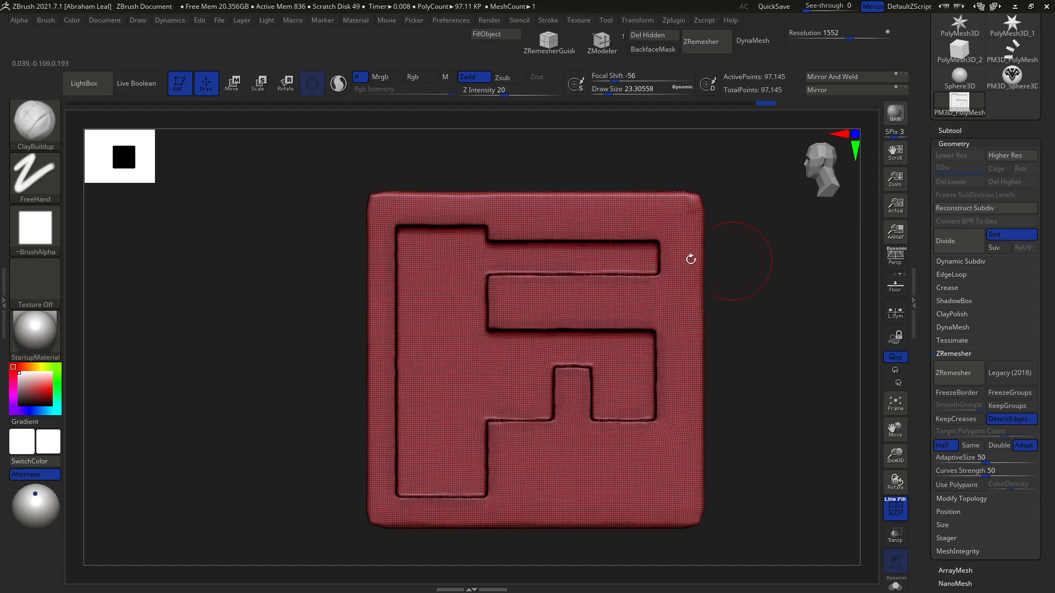
{"action": "left_click", "coordinate": [953, 373]}
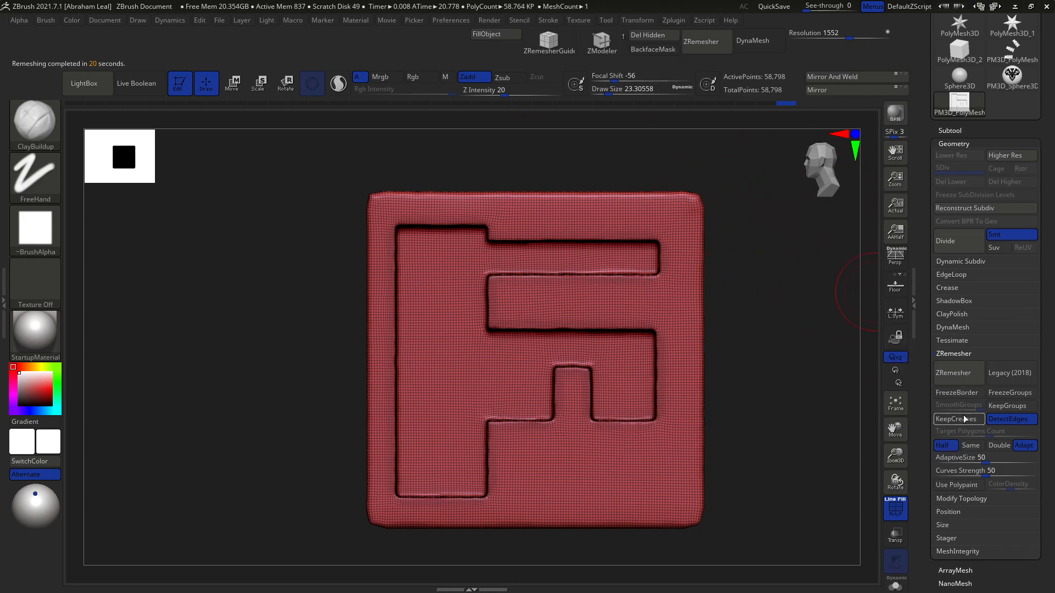
Halve the plate's topology two more times with ZRemesher and DetectEdges, and view it without the wireframe lines.
{"action": "left_click", "coordinate": [951, 381]}
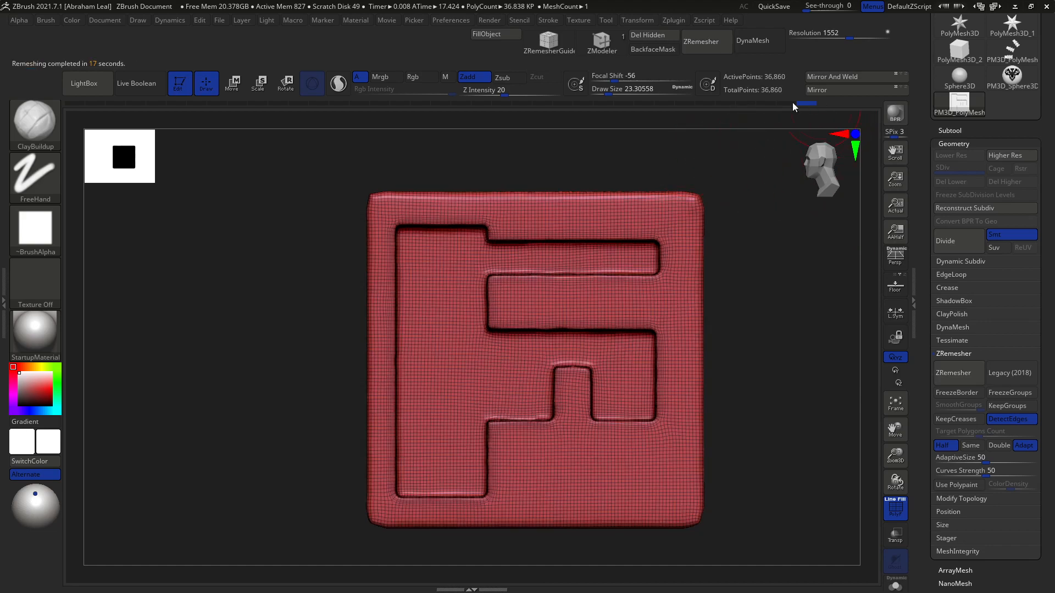
{"action": "left_click", "coordinate": [948, 376]}
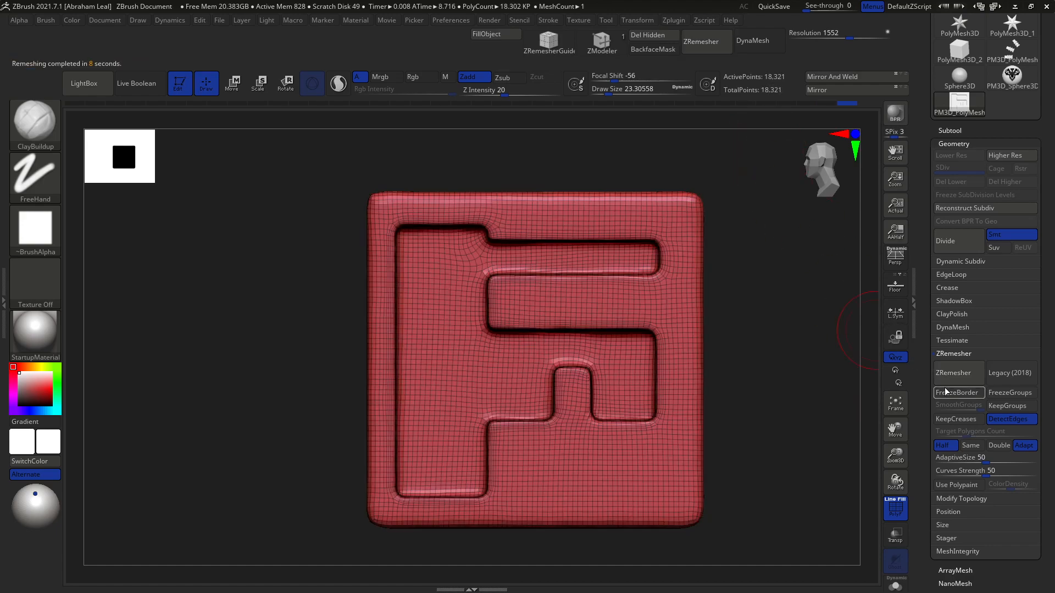
{"action": "left_click", "coordinate": [895, 509]}
{"action": "mouse_move", "coordinate": [802, 392]}
{"action": "left_mouse_down"}
{"action": "mouse_move", "coordinate": [721, 401]}
{"action": "mouse_move", "coordinate": [801, 403]}
{"action": "left_mouse_up"}
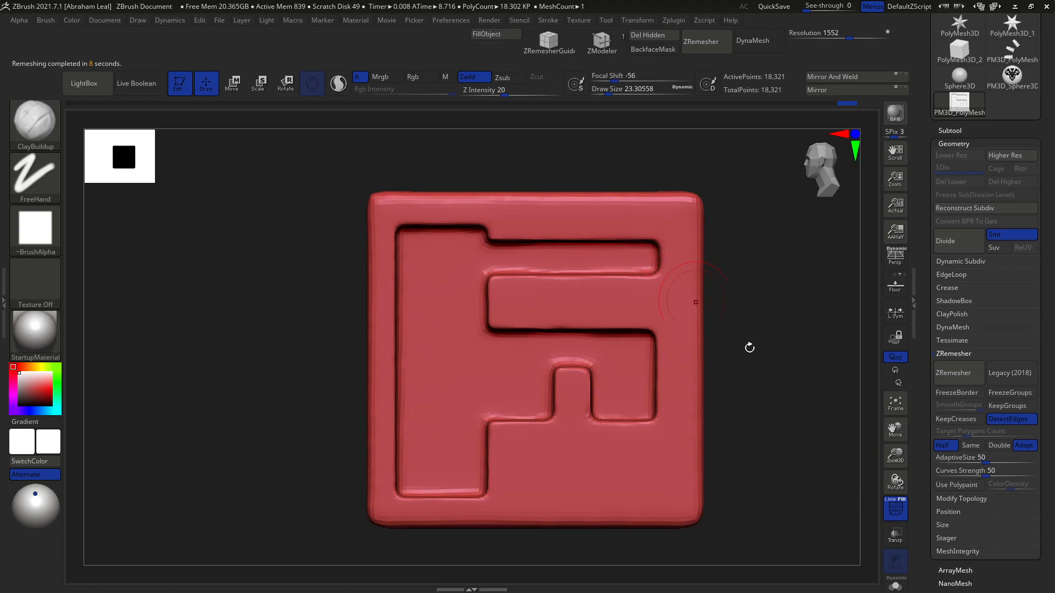
Run ZRemesher again at Half with the wireframe lines hidden and inspect the shape of the recess edges.
{"action": "left_click", "coordinate": [946, 374]}
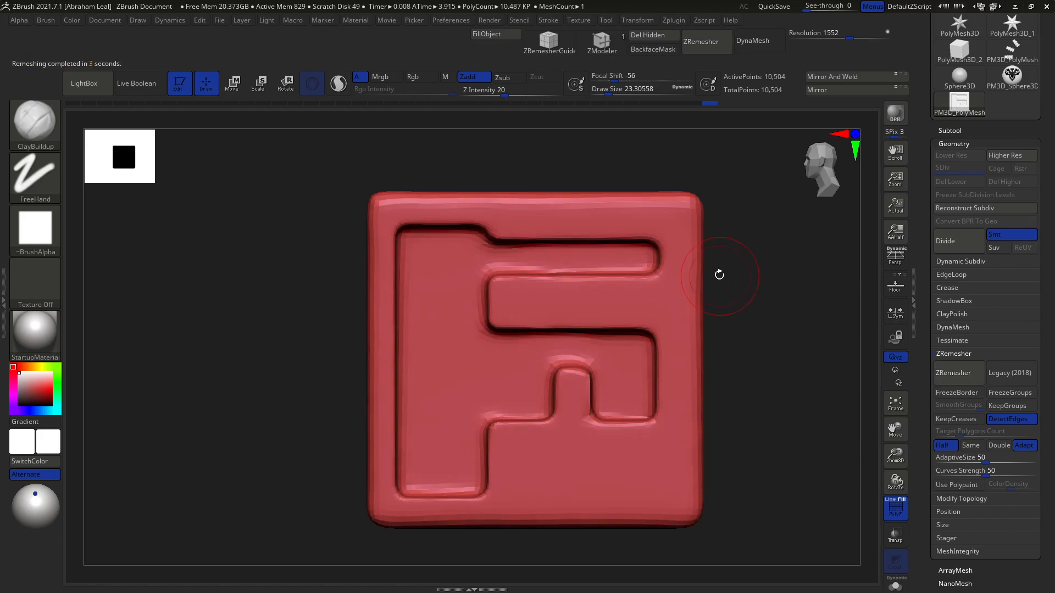
{"action": "mouse_move", "coordinate": [826, 373]}
{"action": "left_mouse_down", "text": "alt"}
{"action": "mouse_move", "coordinate": [800, 316]}
{"action": "mouse_move", "coordinate": [681, 325]}
{"action": "left_mouse_up", "text": "alt"}
{"action": "mouse_move", "coordinate": [744, 336]}
{"action": "left_mouse_down"}
{"action": "mouse_move", "coordinate": [827, 337]}
{"action": "mouse_move", "coordinate": [739, 315]}
{"action": "left_mouse_up"}
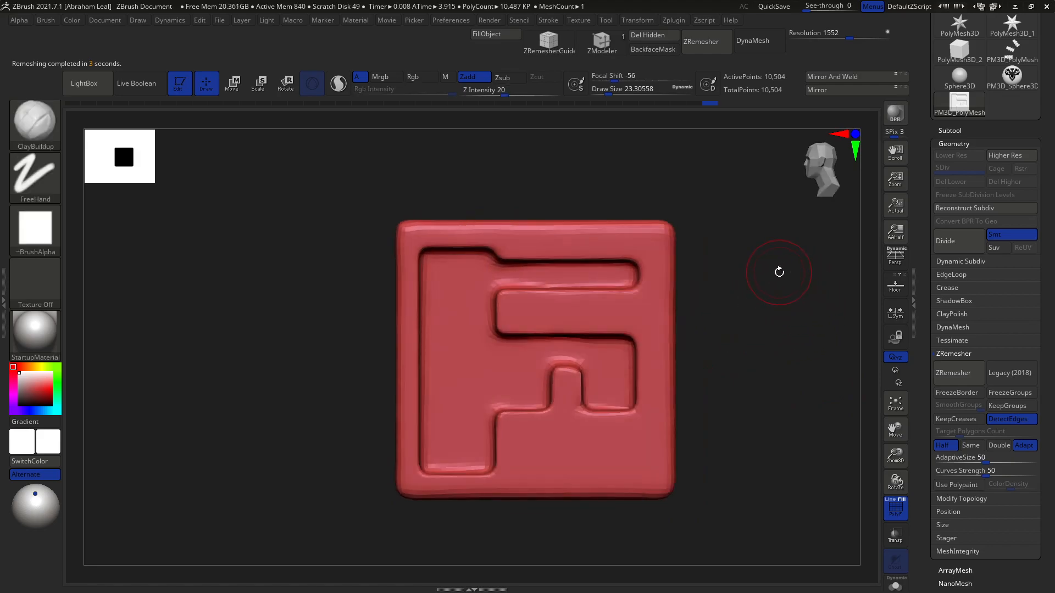
{"action": "left_click_drag", "start_coordinate": [759, 306], "coordinate": [778, 353], "text": "alt"}
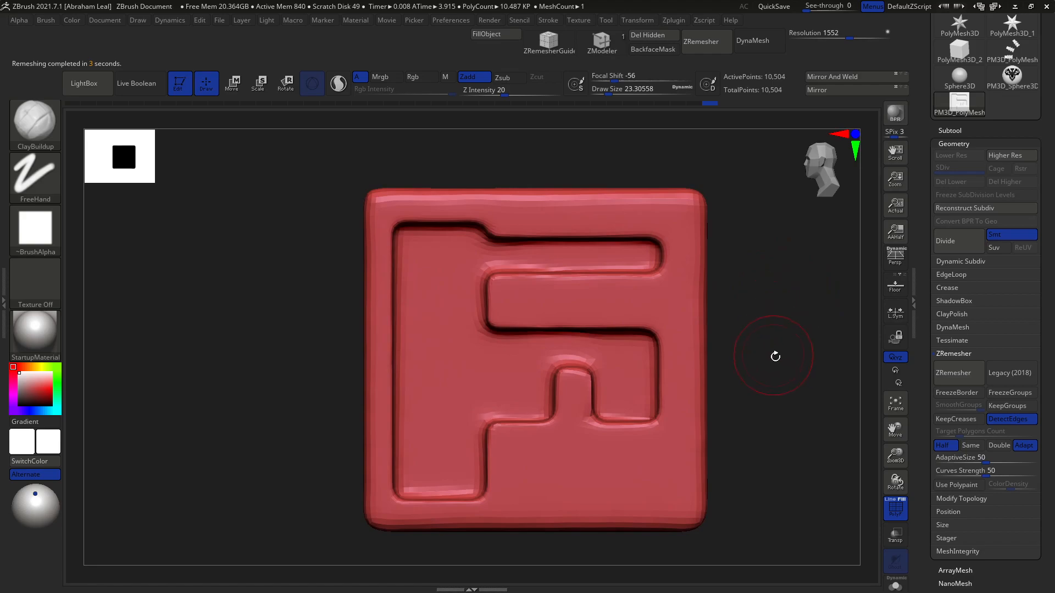